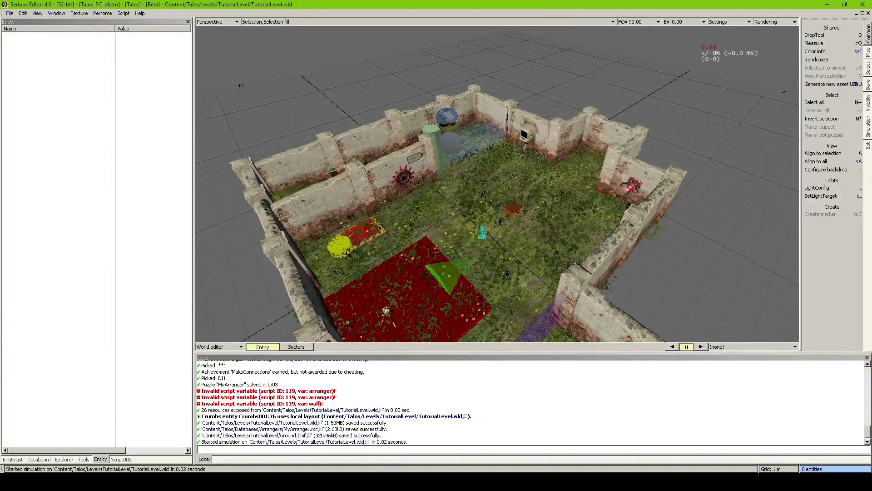
Place a copy of the plasma wall in the opening between the terminal and the red turret, and set its width to 3.35
middle_click_drag(497, 255, 400, 268)
scroll(497, 184, "down", 3)
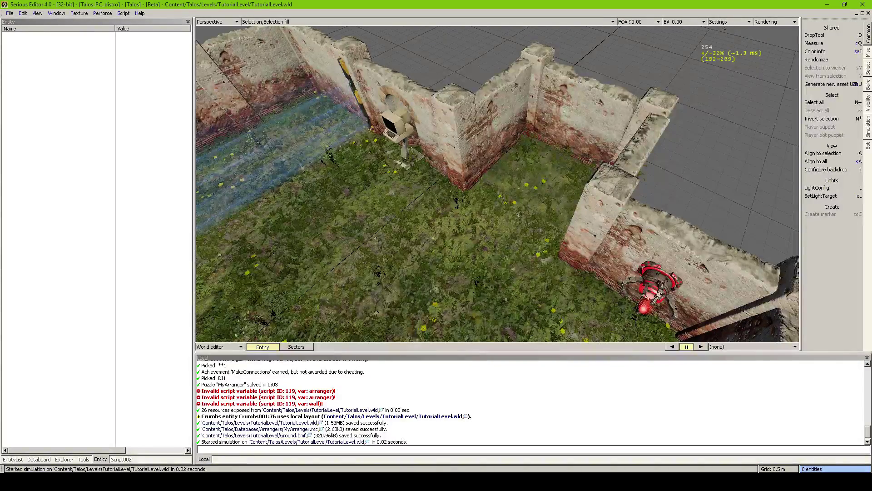
middle_click_drag(405, 164, 579, 190)
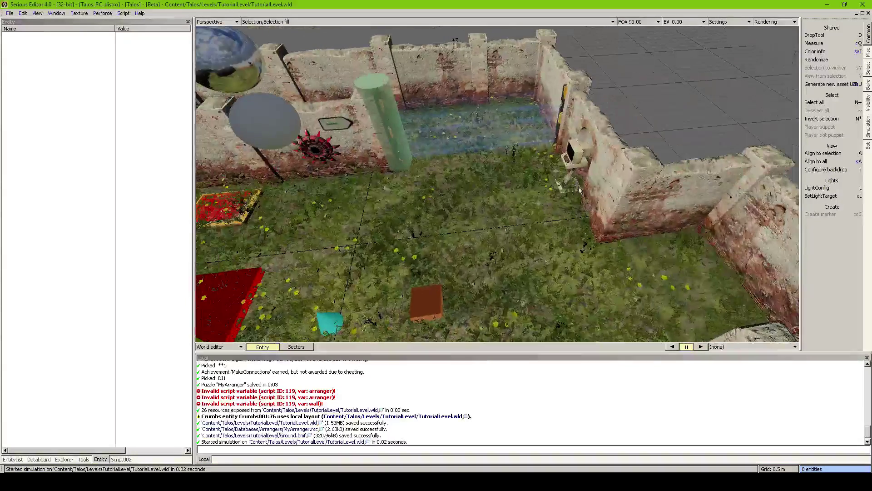
left_click(402, 128)
middle_click_drag(389, 126, 564, 137)
right_click_drag(414, 181, 413, 181)
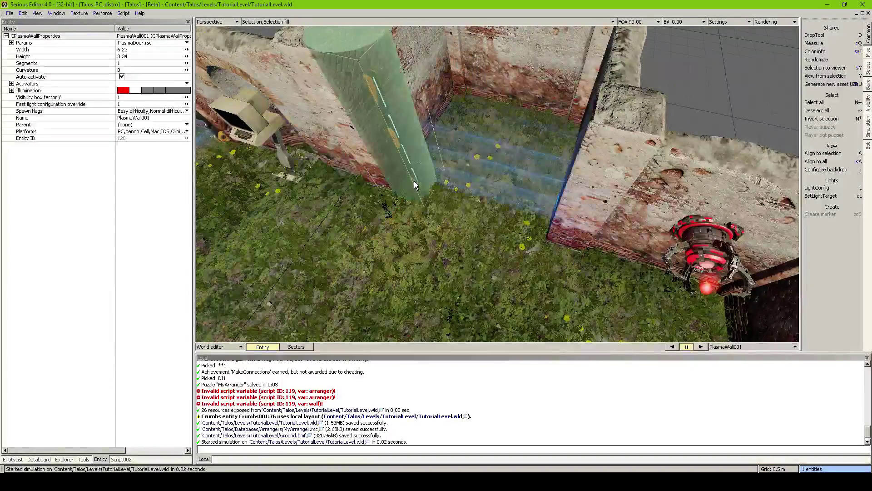
left_click_drag(402, 179, 392, 175)
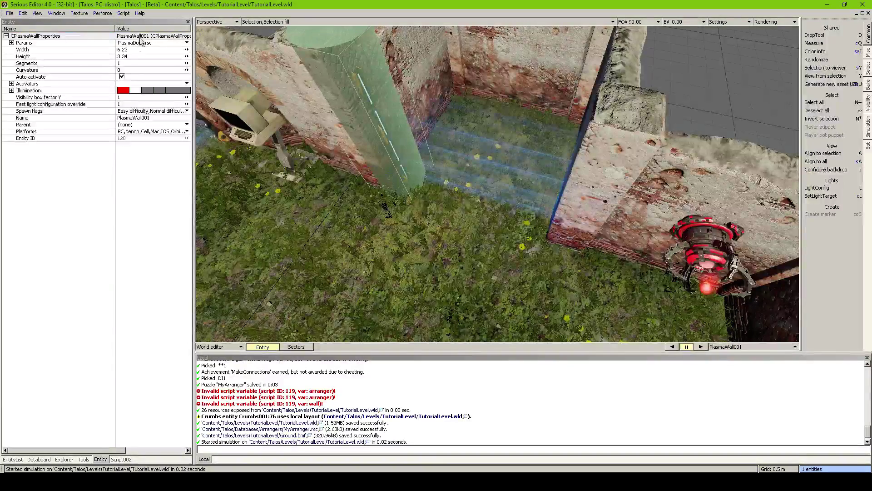
left_click(186, 49)
left_click_drag(186, 49, 56, 49)
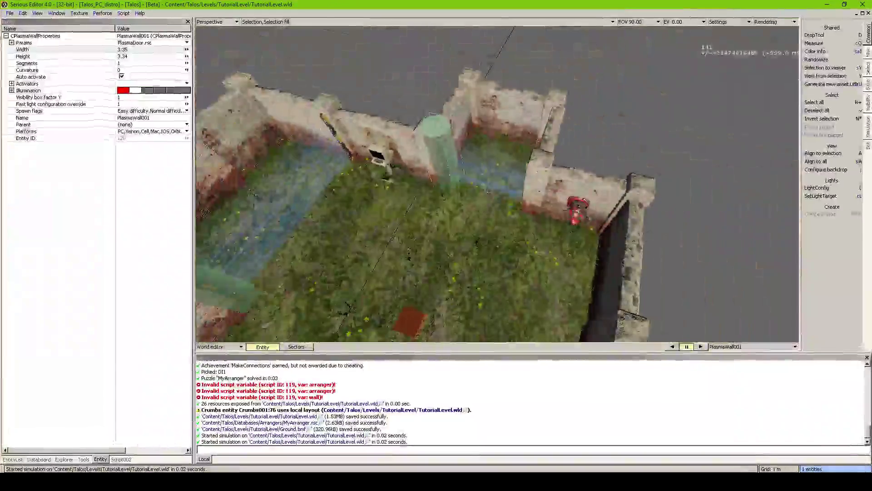
Add a Puzzle arranger entity on the pillar between the new plasma wall and the red turret
scroll(497, 184, "up", 5)
middle_click_drag(497, 184, 538, 116)
scroll(497, 183, "up", 4)
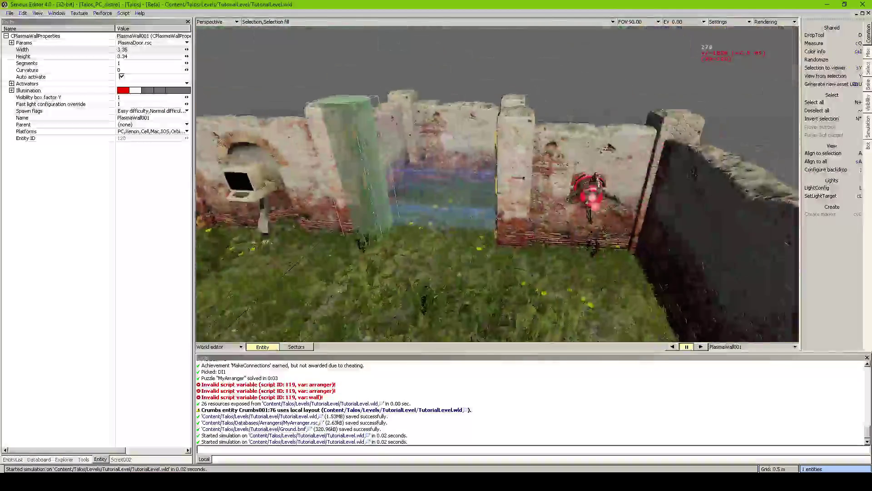
left_click(12, 459)
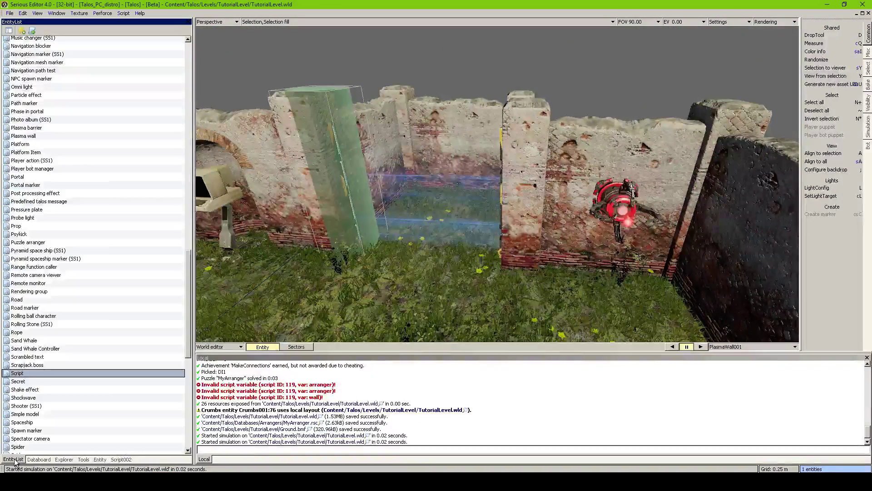
left_click(49, 339)
key("p")
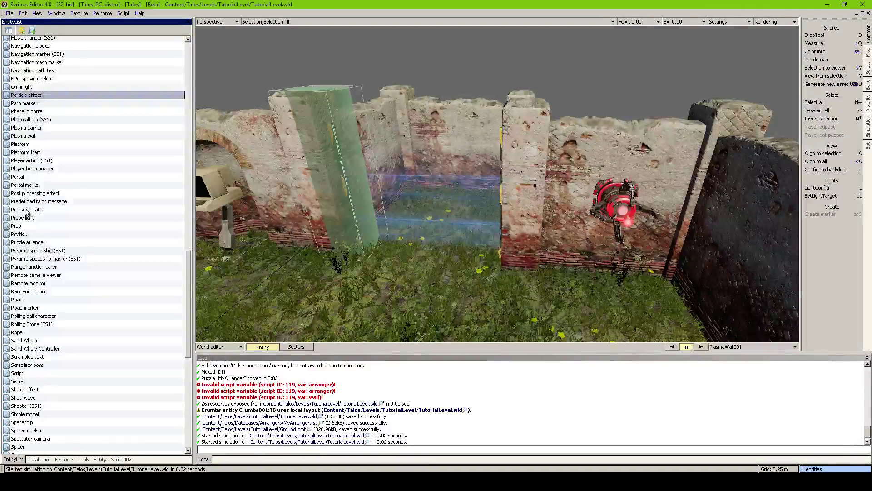
left_click(32, 242)
left_click_drag(41, 241, 522, 178)
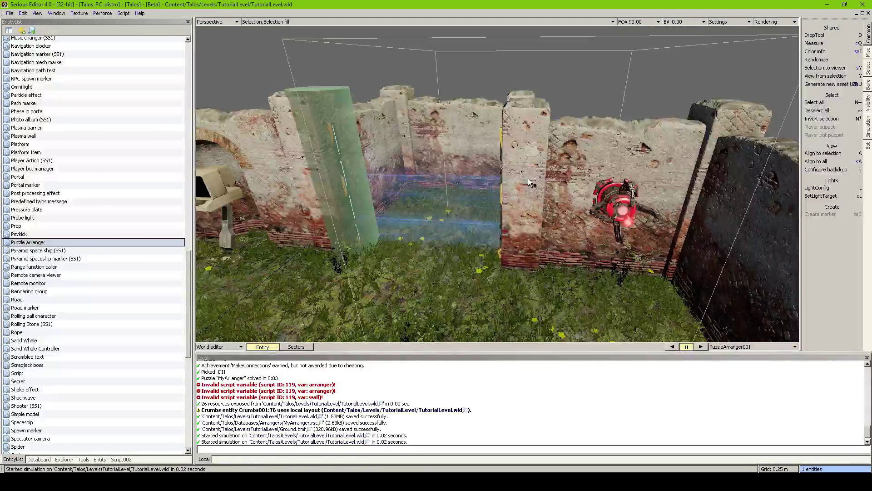
Close the Script002 panel and assign the Stand01.rsc preset to the puzzle arranger's arranging params
left_click(97, 459)
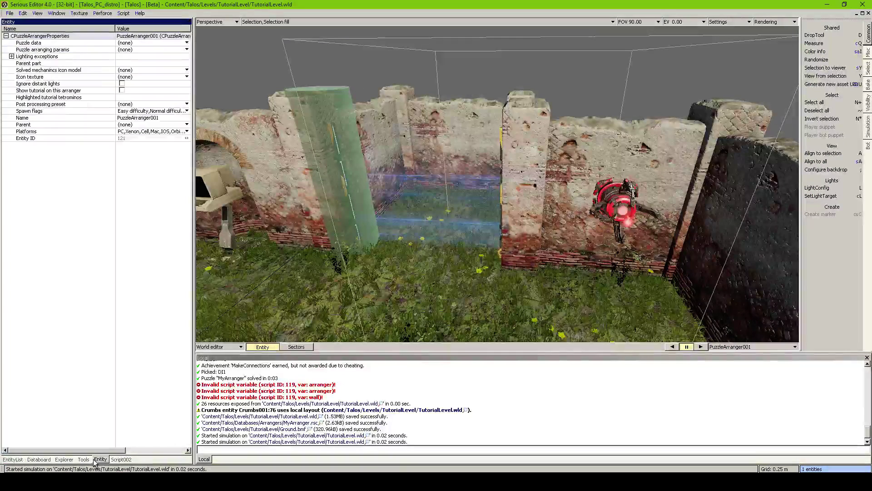
right_click(120, 459)
left_click(133, 438)
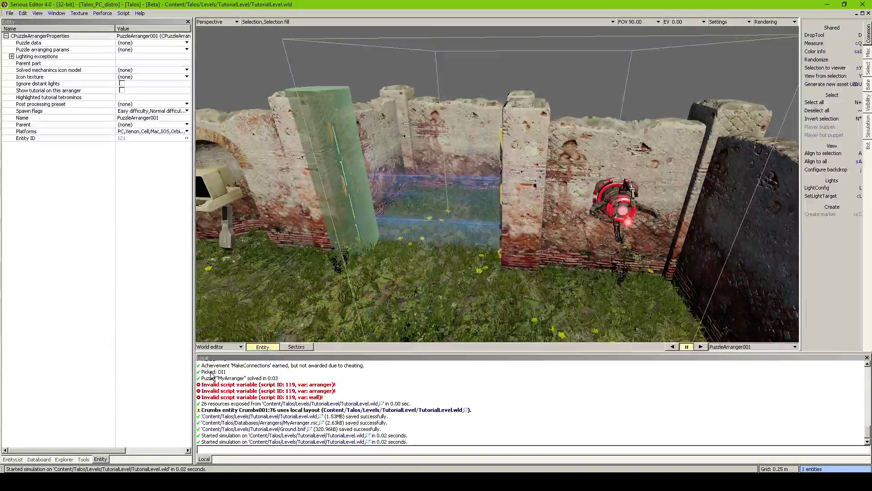
mouse_move(212, 482)
left_click(83, 49)
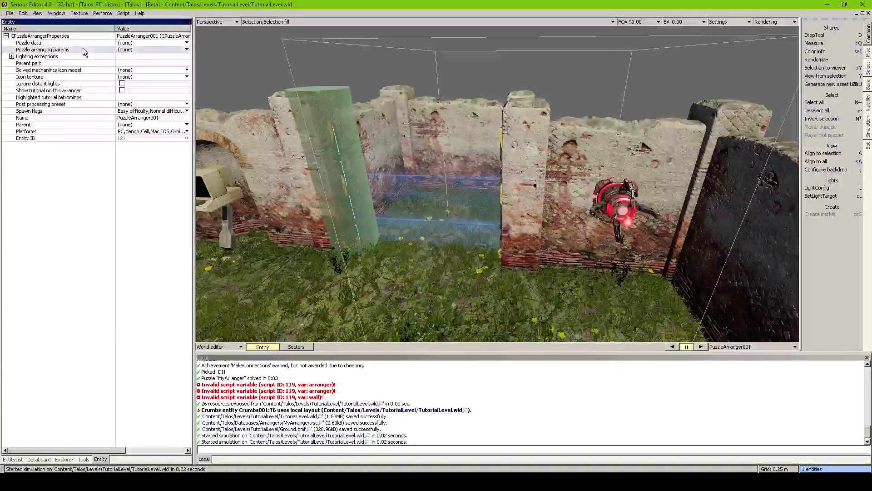
left_click(135, 50)
left_click(132, 67)
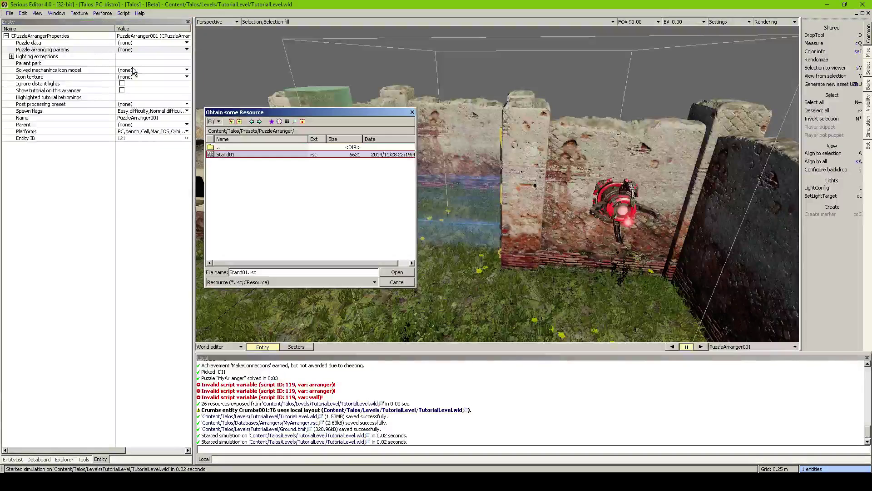
double_click(259, 155)
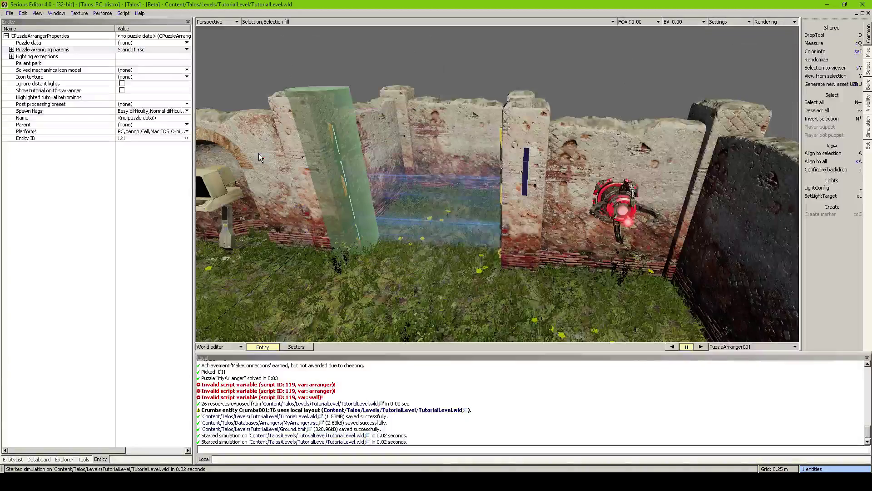
Shift the arranger board onto the front of the pillar beside the plasma wall and test-play the level
right_click_drag(497, 171, 497, 166)
key("d")
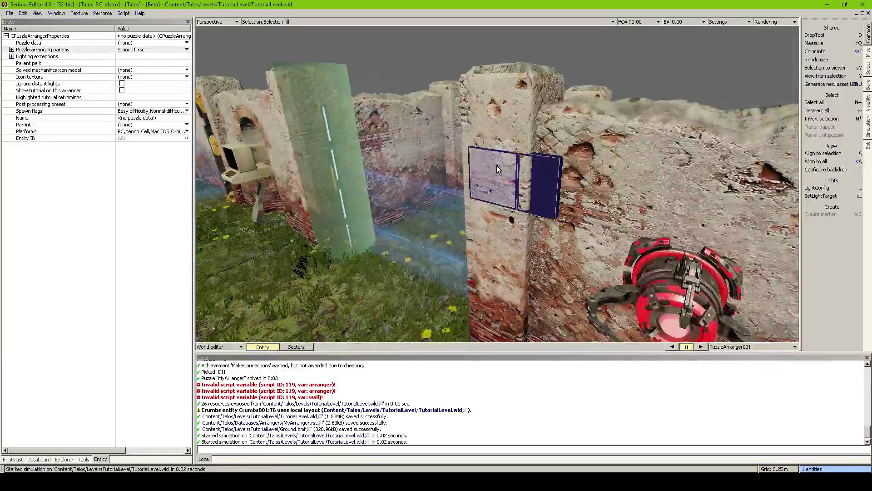
left_click_drag(483, 166, 426, 206)
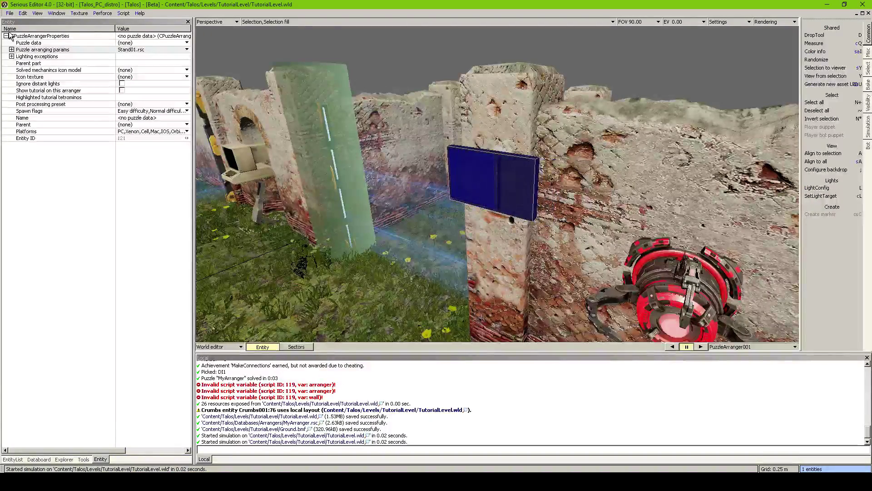
left_click(11, 54)
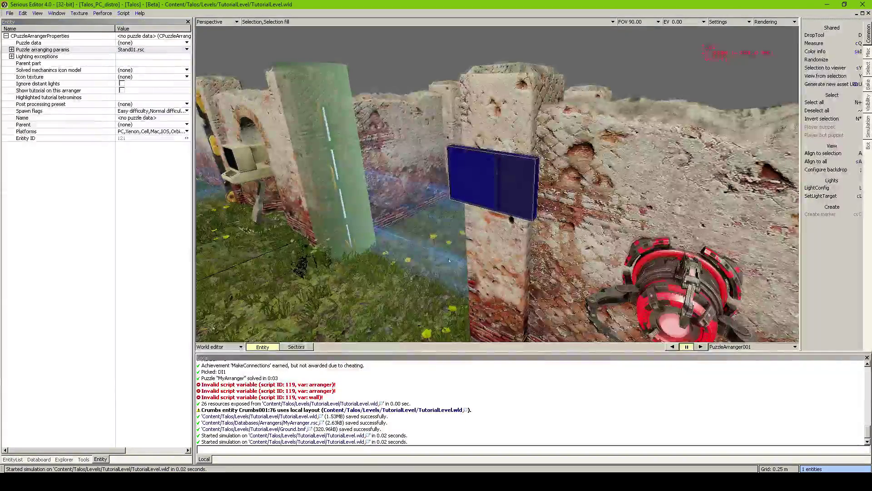
middle_click_drag(497, 184, 444, 199)
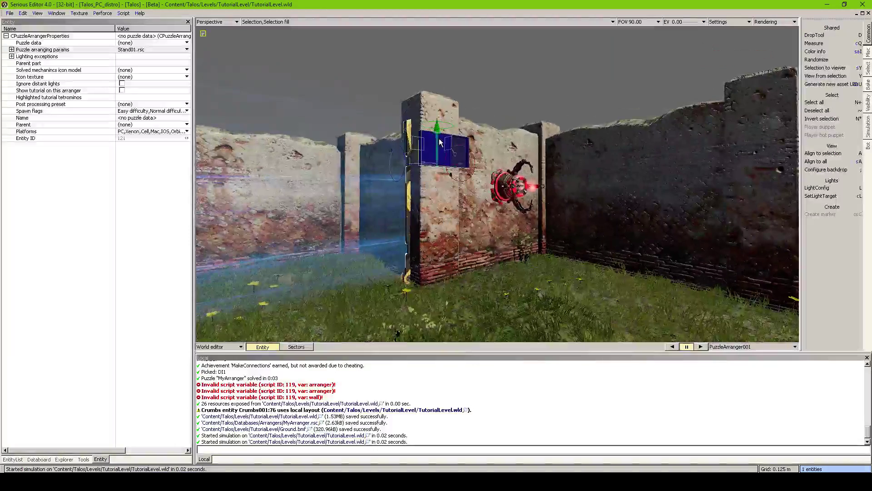
key("ctrl+t")
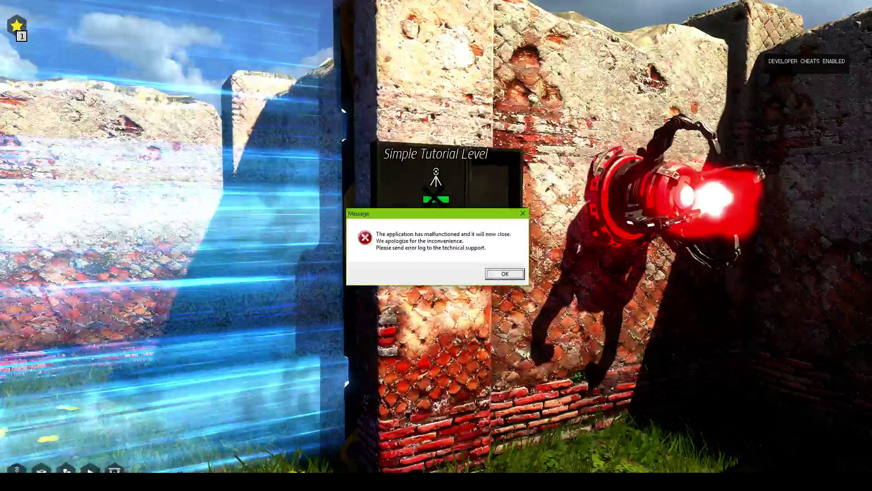
Dismiss the crash message, relaunch Serious Editor from Steam, and reopen TutorialLevel.wld from the TutorialLevel folder
key("Return")
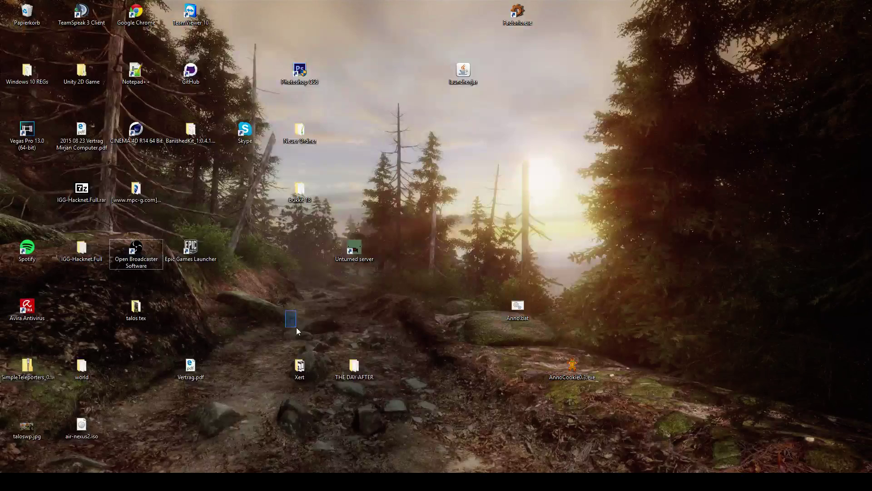
mouse_move(184, 476)
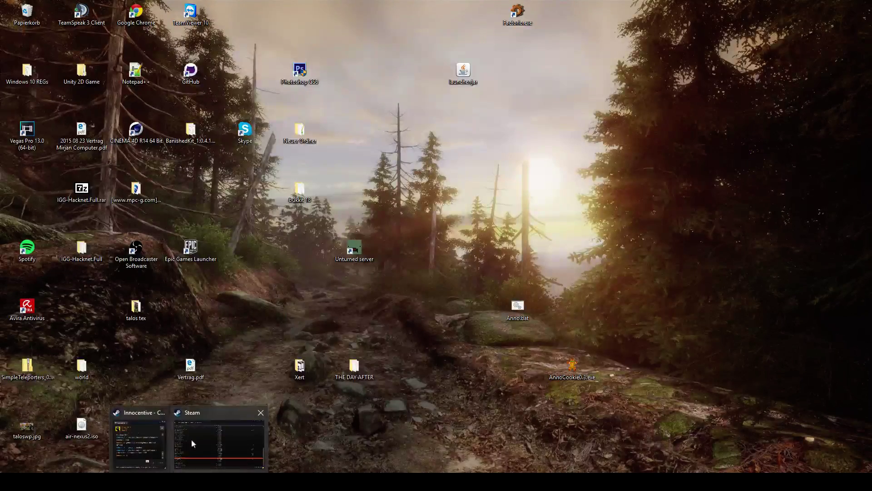
left_click(210, 437)
right_click(130, 372)
left_click(140, 376)
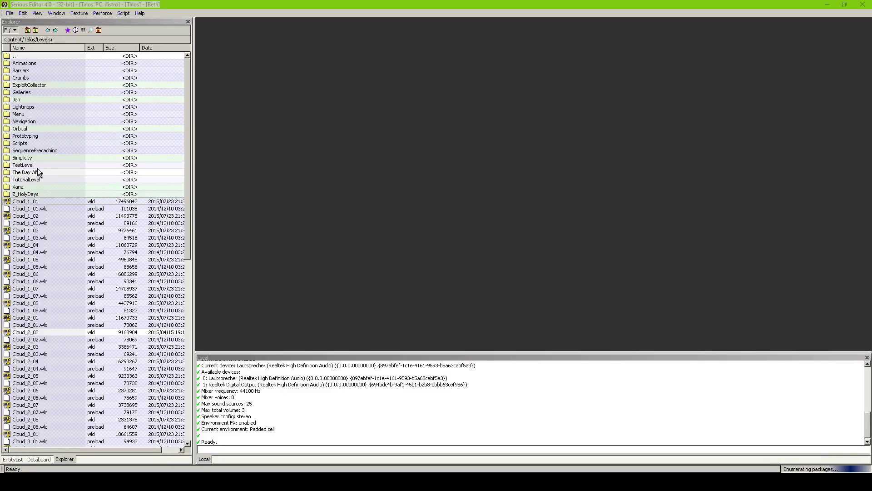
double_click(27, 180)
double_click(28, 143)
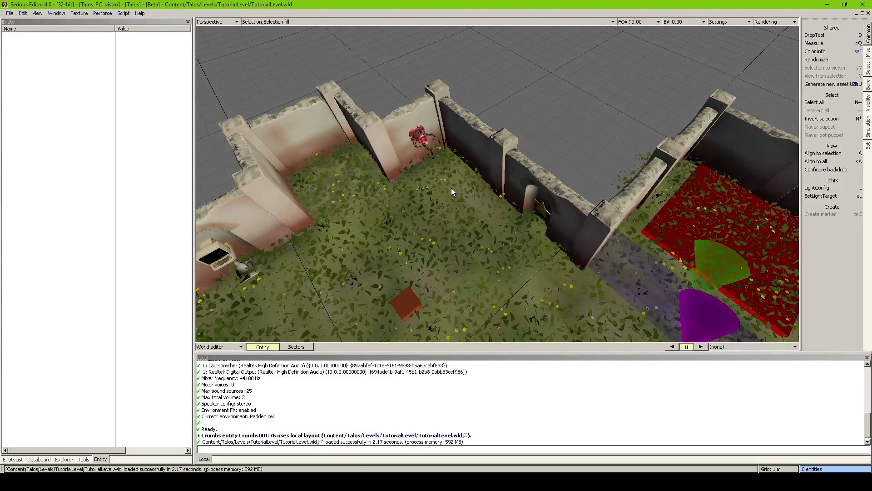
Paste a copy of the existing plasma wall across the opening beside the terminal and shift it against the wall corner
middle_click_drag(450, 188, 681, 189)
middle_click_drag(497, 184, 595, 196)
right_click_drag(447, 188, 415, 198)
left_click(219, 234)
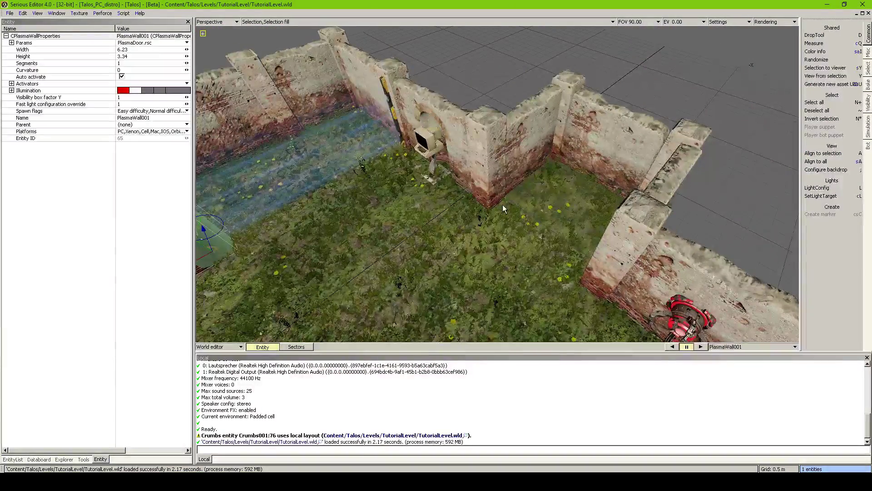
key("ctrl+v")
key("h")
key("h")
key("h")
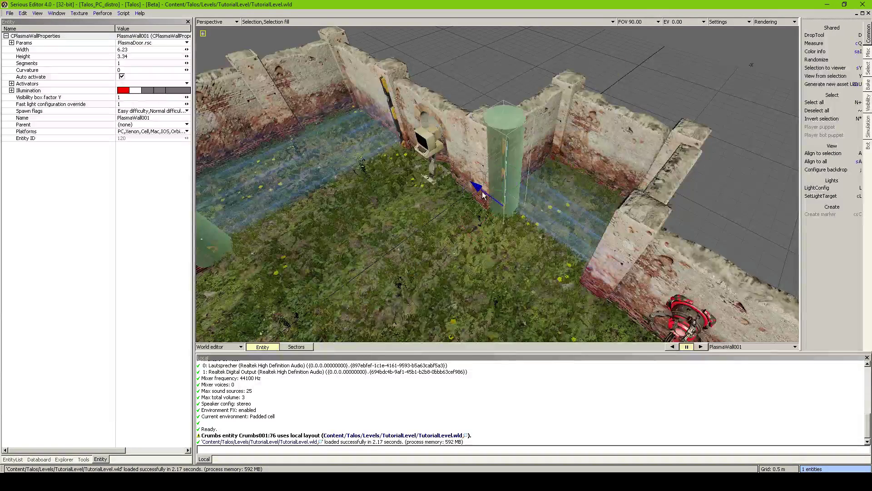
left_click_drag(483, 192, 473, 196)
Set the copied plasma wall's width to 3.28 so it fits the opening, and save the level
left_click(187, 49)
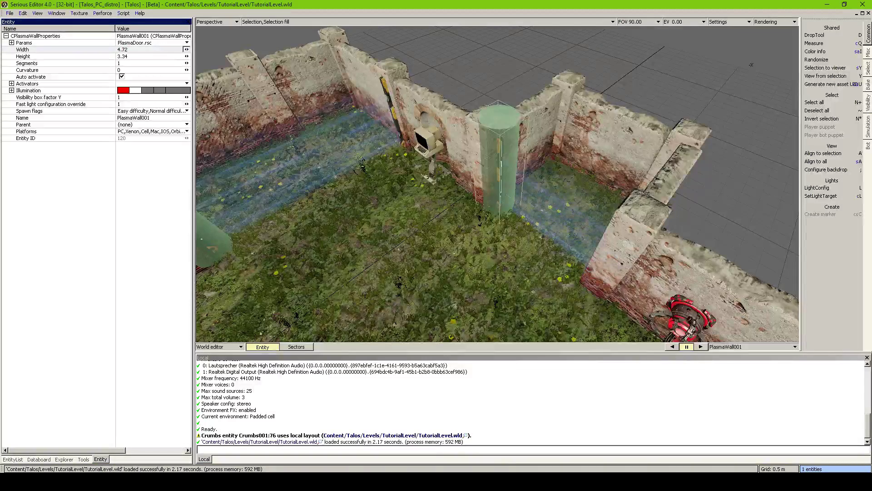
left_click_drag(186, 49, 158, 49)
key("Tab")
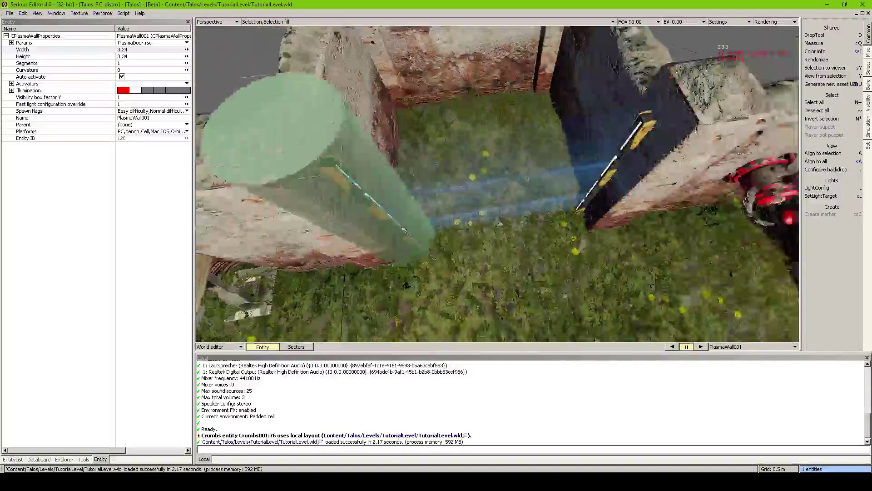
key("Tab")
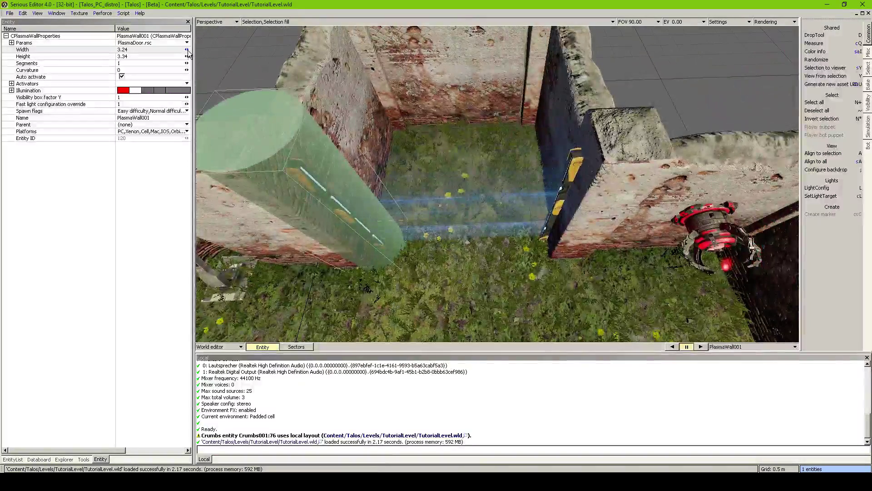
left_click_drag(187, 49, 186, 49)
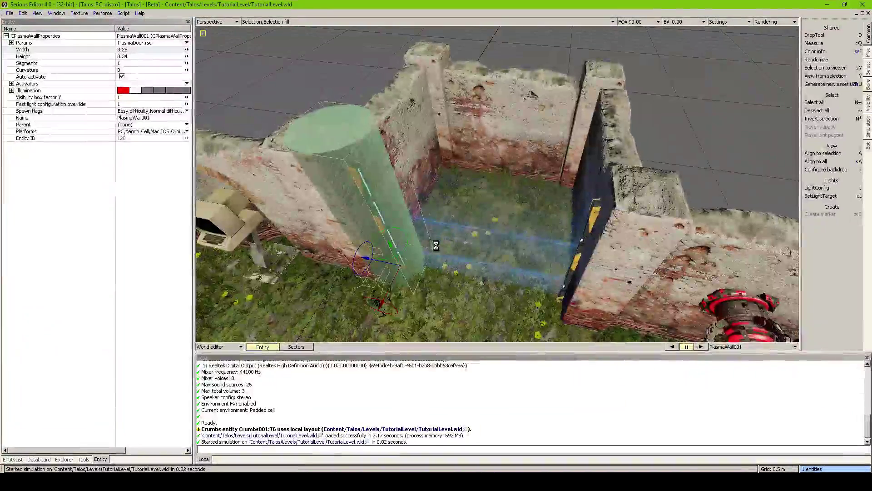
key("ctrl+s")
Place a Puzzle arranger entity on the pillar between the copied plasma wall and the red turret
mouse_move(436, 247)
right_mouse_down()
mouse_move(527, 272)
mouse_move(436, 245)
right_mouse_up()
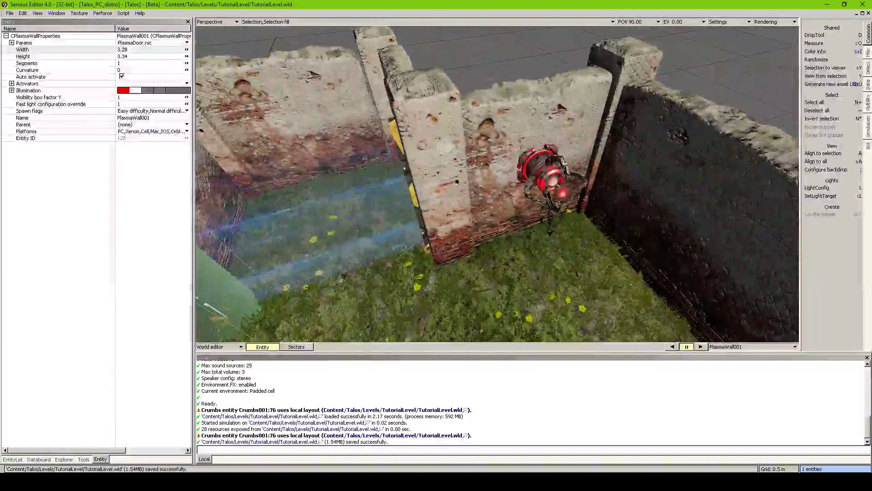
left_click(12, 459)
left_click(38, 219)
key("p")
scroll(32, 409, "down", 3)
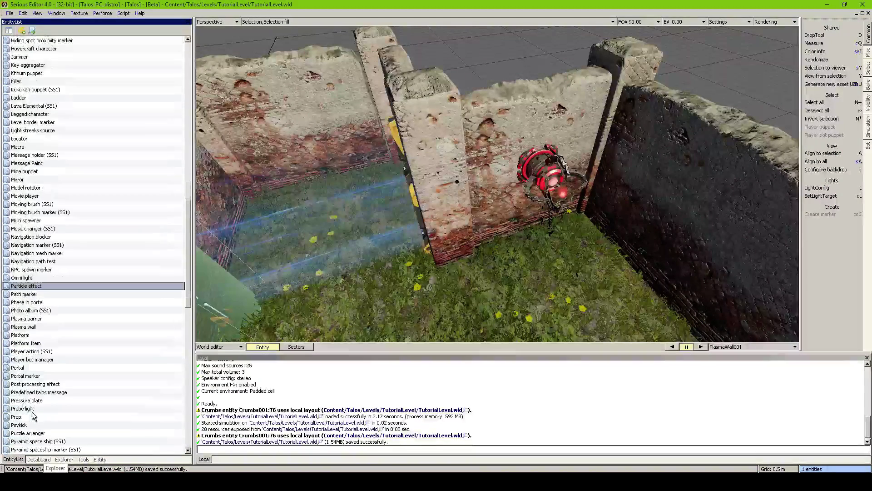
scroll(38, 391, "down", 2)
left_click(42, 380)
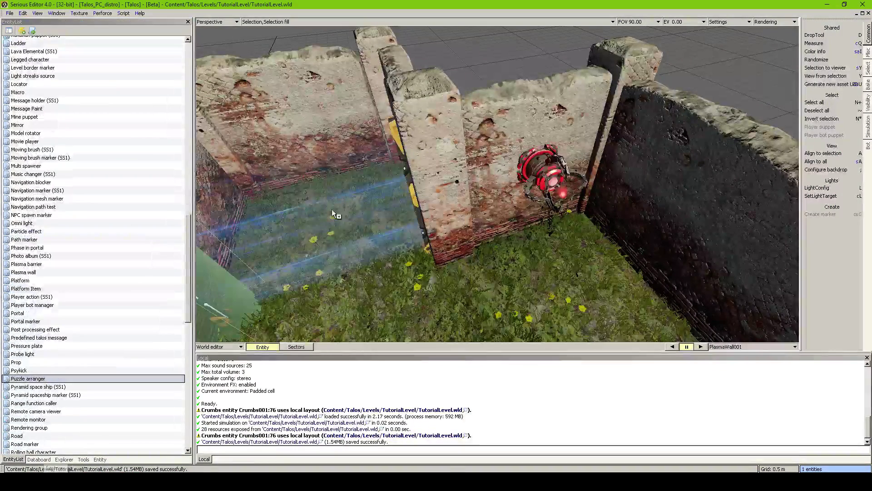
left_click(442, 189)
Set the new puzzle arranger's Puzzle arranging params to the Stand01.rsc preset
left_click(99, 460)
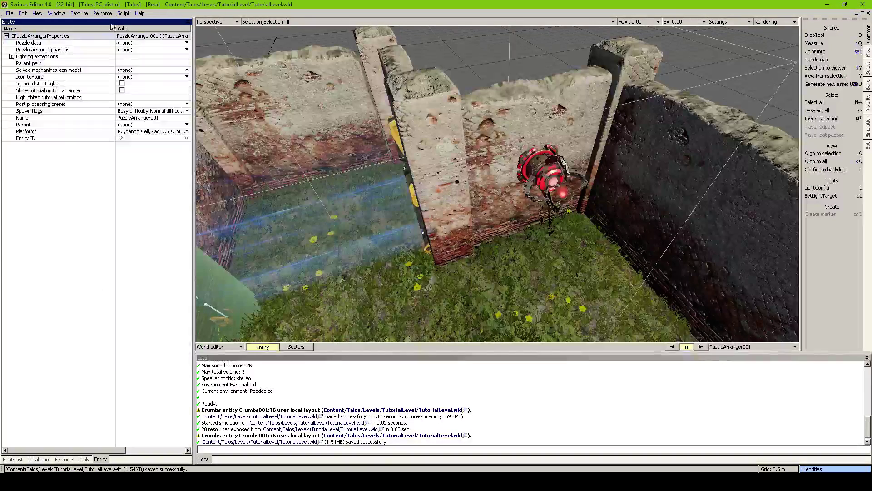
left_click(130, 50)
left_click(136, 66)
double_click(266, 170)
Move the new puzzle arranger out of the pillar so its panel sits on the pillar's front face
key("d")
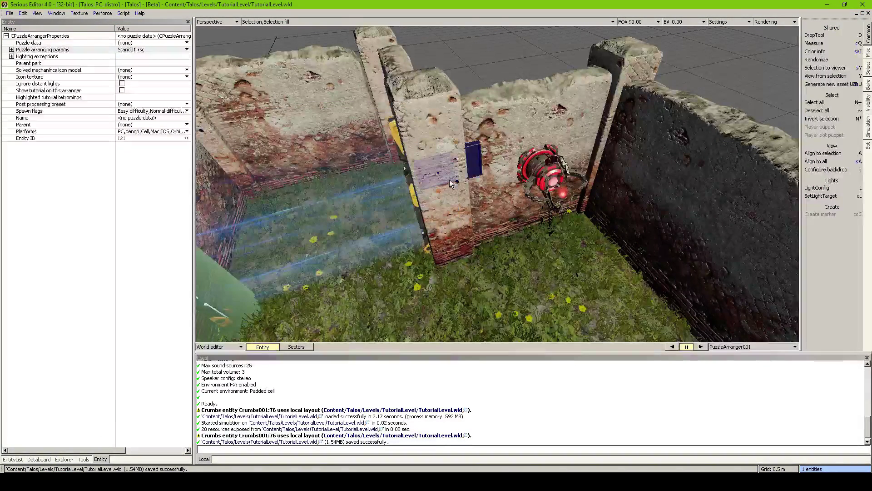
left_click_drag(449, 211, 452, 216)
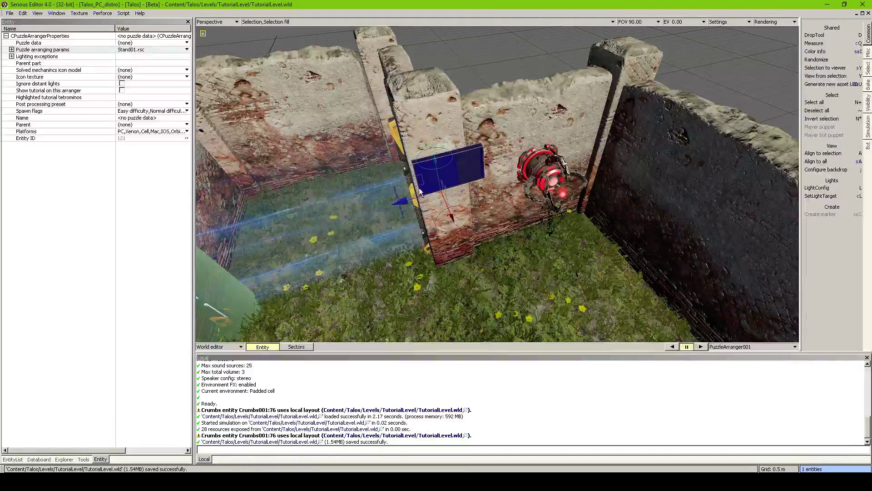
left_click_drag(415, 187, 434, 199)
middle_click_drag(440, 200, 450, 184)
Set the arranger's Puzzle data to MyArranger.rsc from Content/Talos/Databases/Arrangers
left_click(48, 43)
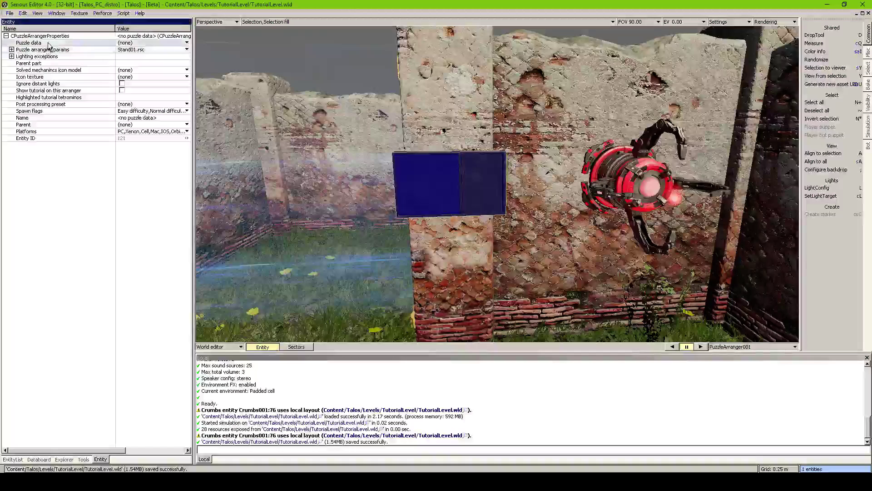
left_click(139, 44)
left_click(150, 58)
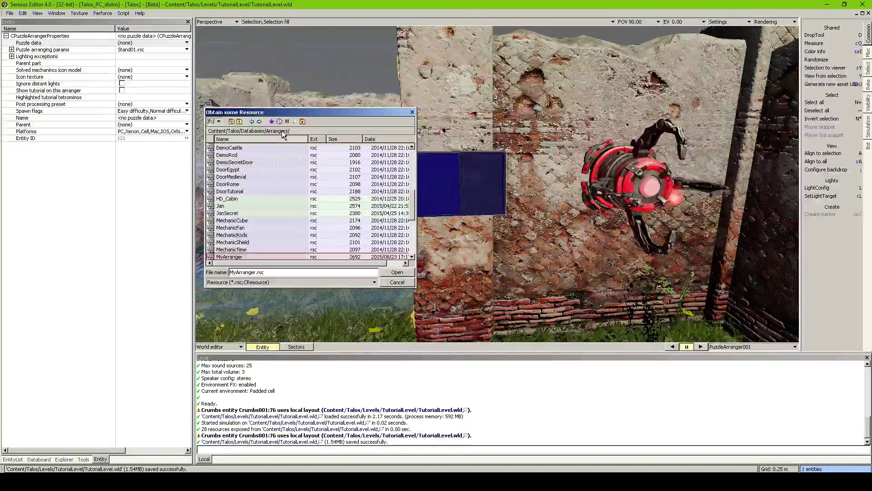
scroll(277, 175, "down", 1)
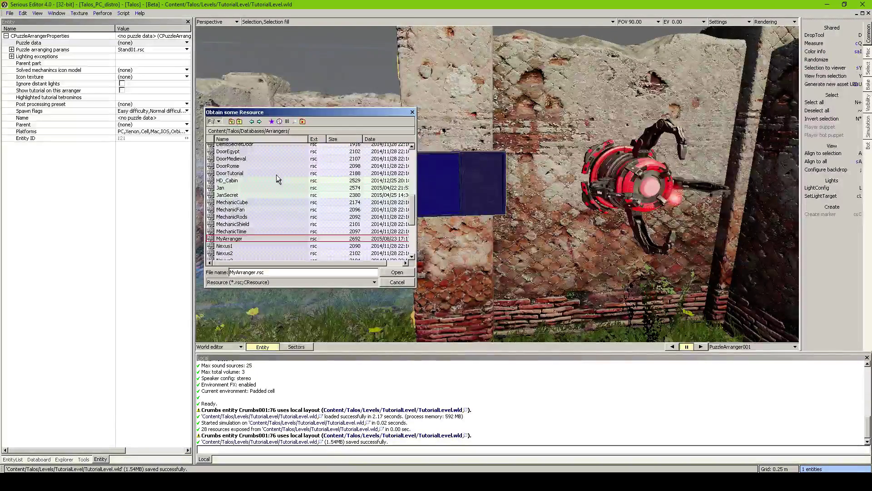
scroll(276, 178, "down", 1)
double_click(236, 220)
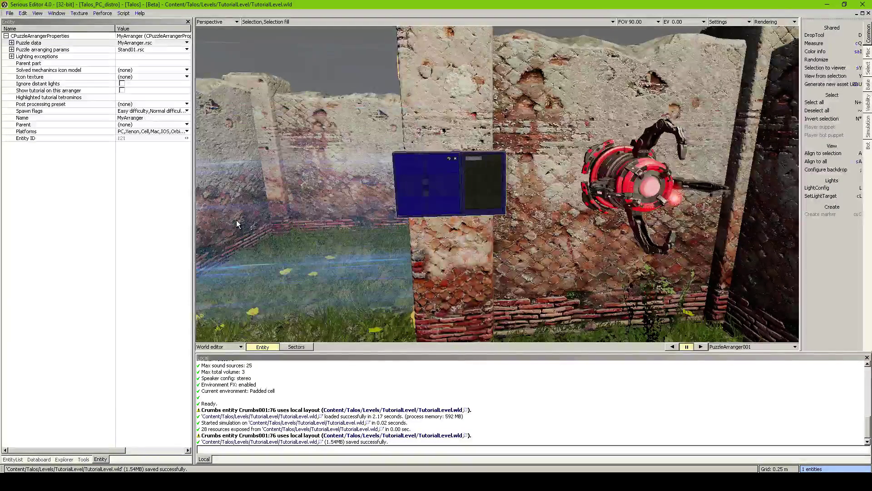
Expand the arranger's Puzzle data and set Shell area stretch and Arrange area stretch to 1
mouse_move(422, 204)
right_mouse_down()
mouse_move(467, 177)
mouse_move(421, 204)
right_mouse_up()
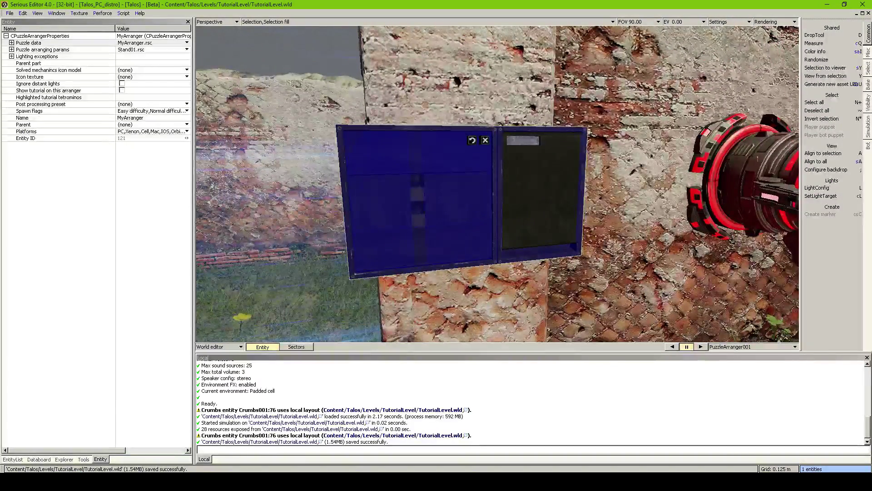
left_click(11, 42)
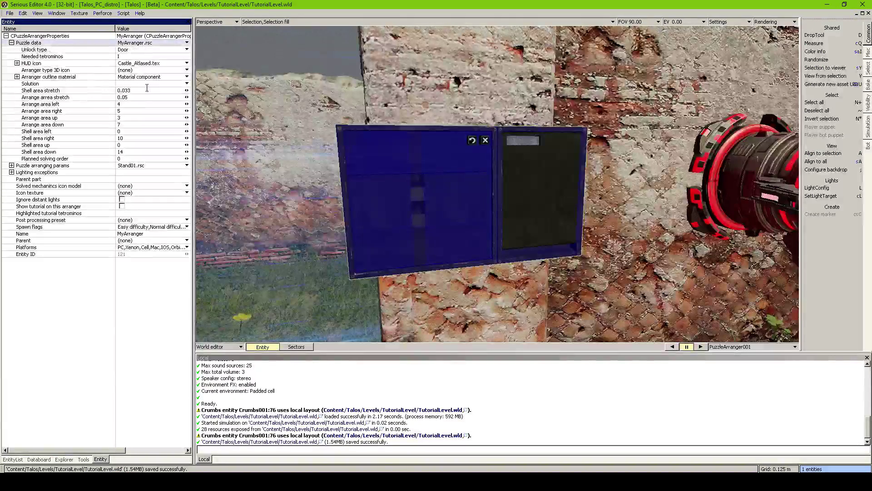
left_click(109, 90)
type("1")
key("Return")
type("1")
scroll(701, 49, "down", 5)
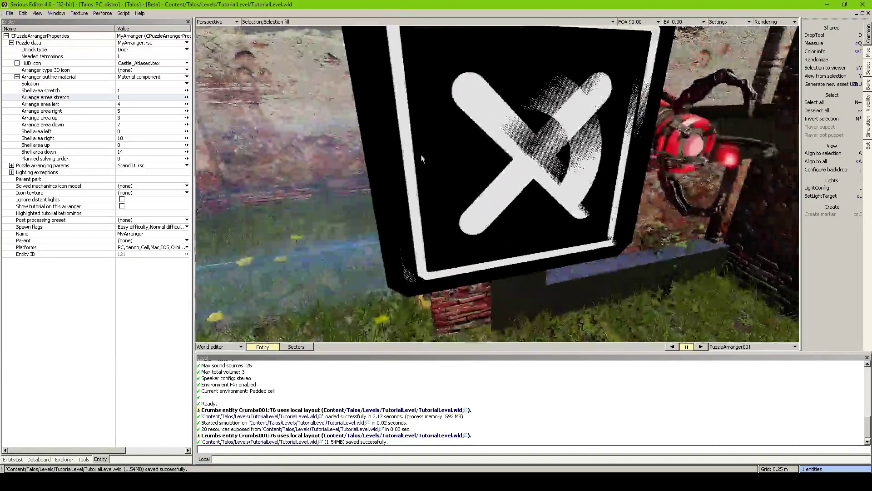
Set the arranger's Shell area right and Shell area down to 0
left_click(119, 138)
type("0")
left_click_drag(131, 152, 105, 155)
type("0")
key("Return")
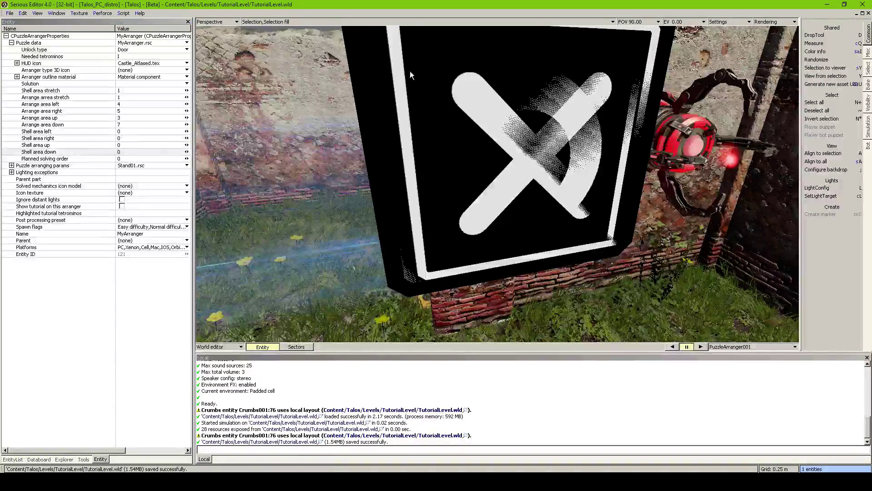
Set the arranger's Shell area up and Shell area down to 1
middle_click_drag(418, 76, 391, 57)
middle_click_drag(498, 150, 448, 184)
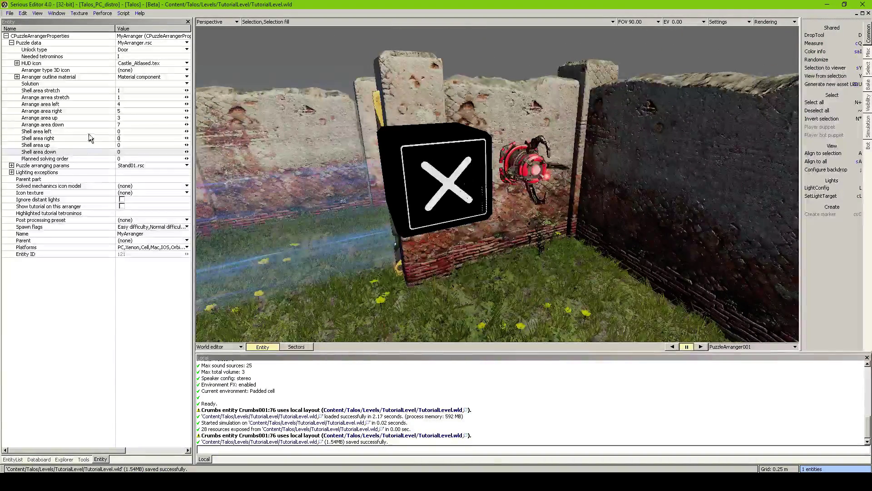
left_click(119, 144)
type("1")
left_click(119, 152)
type("1")
key("Return")
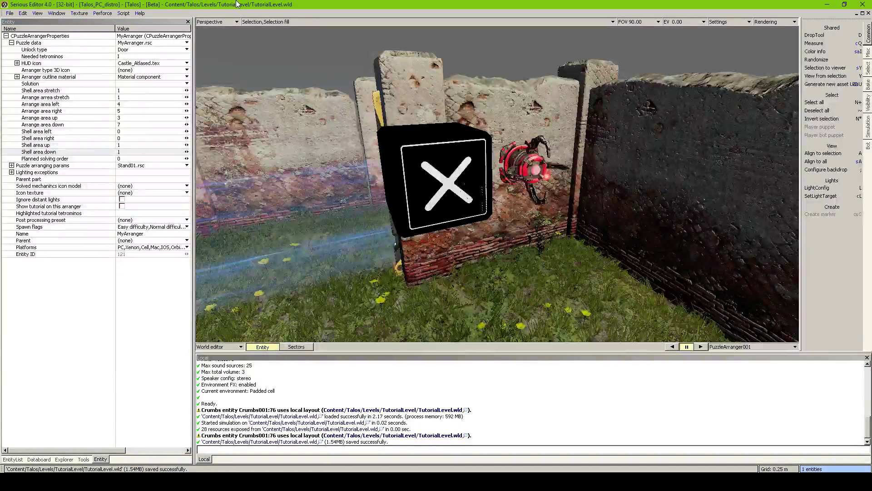
Set the arranger's Shell area stretch to 0.033 and its Arrange area stretch to 0.05
middle_click_drag(448, 184, 465, 197)
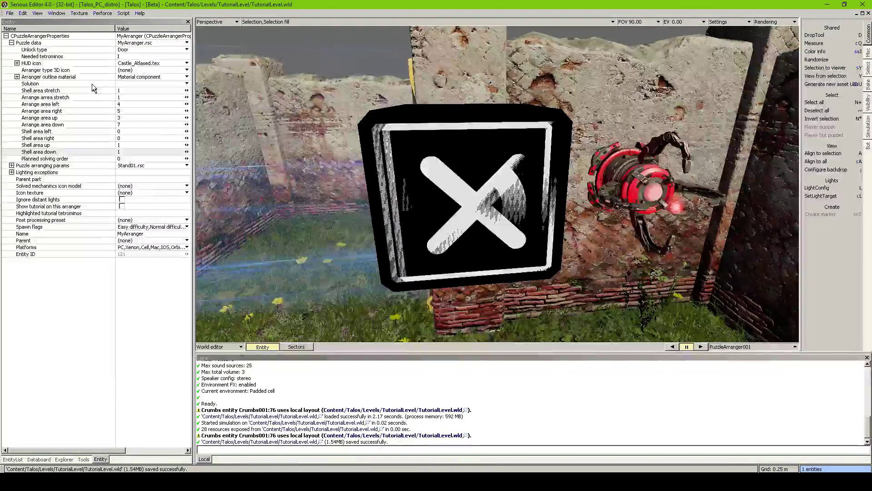
left_click(91, 90)
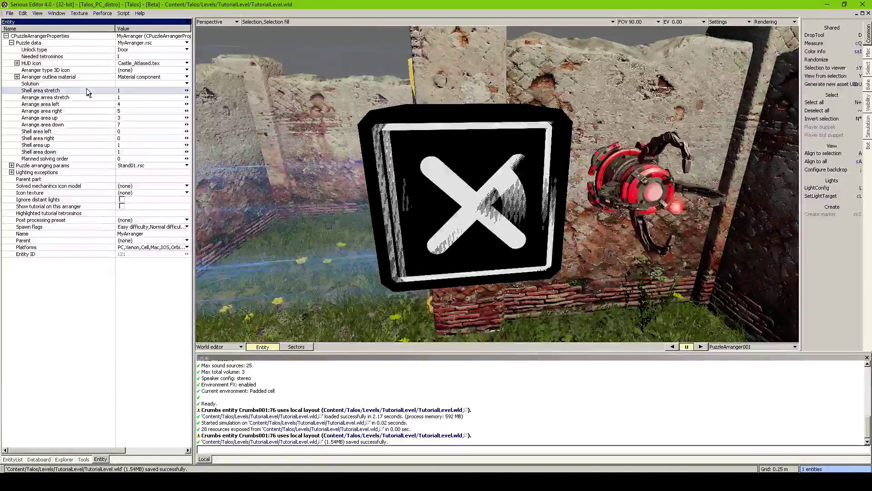
left_click(132, 89)
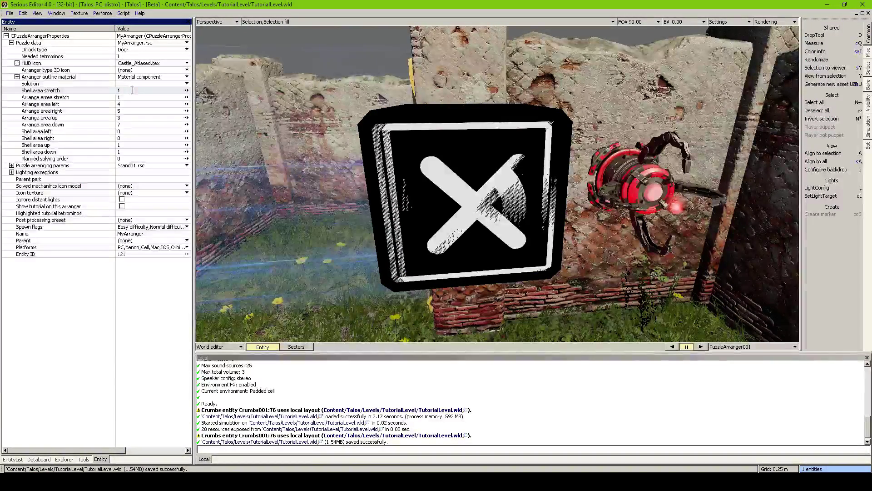
key("BackSpace")
type("0.033")
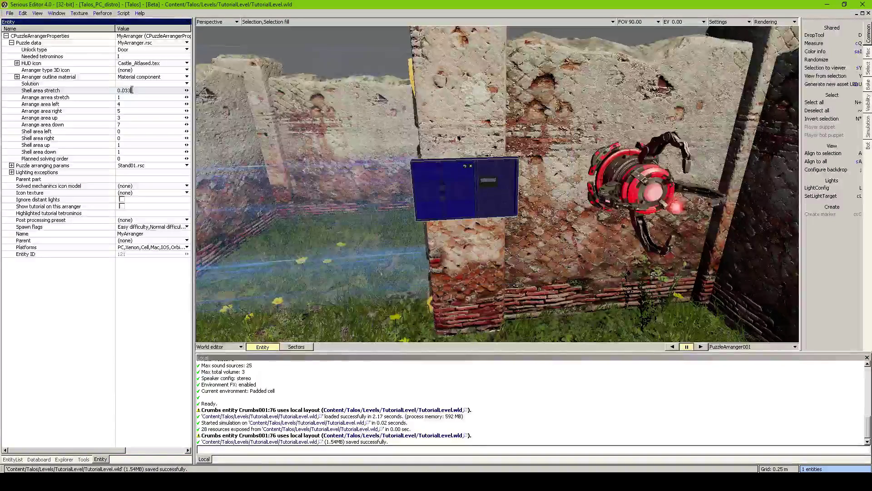
left_click(125, 98)
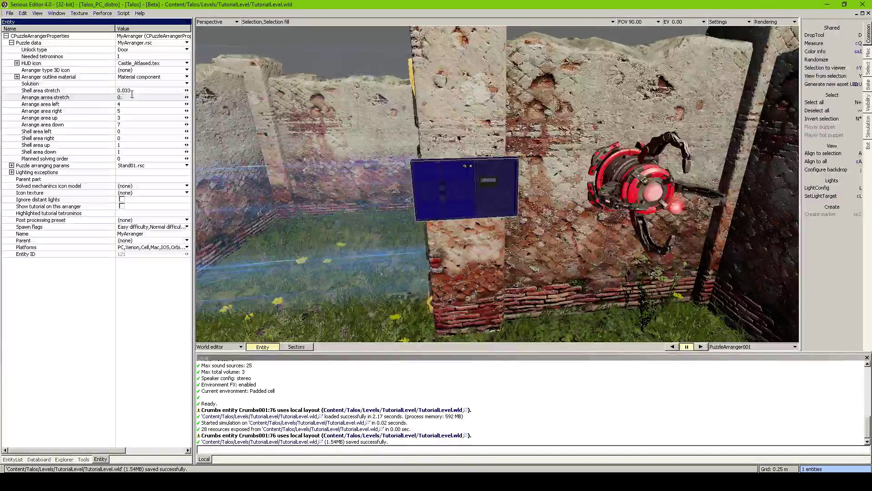
type("0.05")
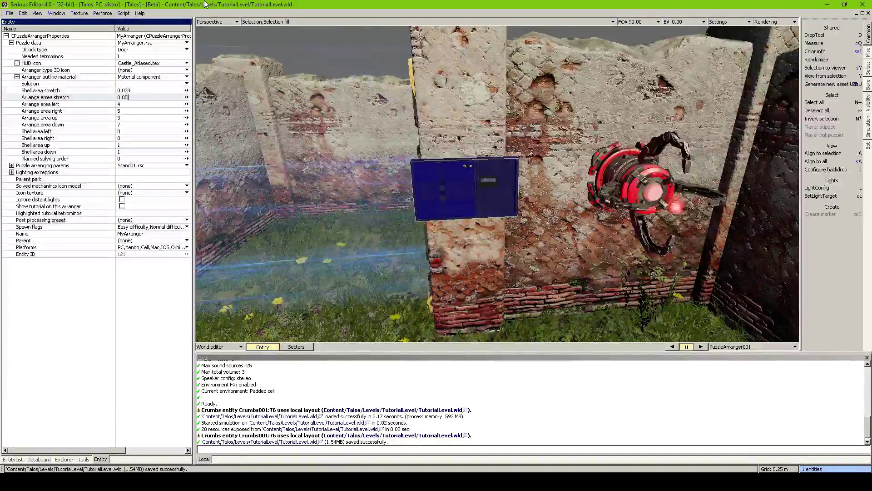
Set the arranger's Arrange area left to 0 and Arrange area right to 10
left_click(495, 192)
key("Tab")
key("w")
key("d")
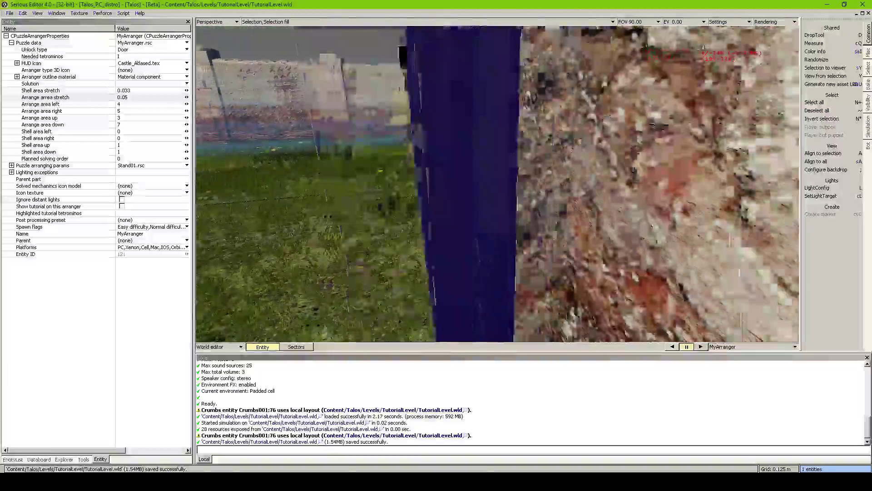
key("a")
right_click_drag(454, 196, 454, 195)
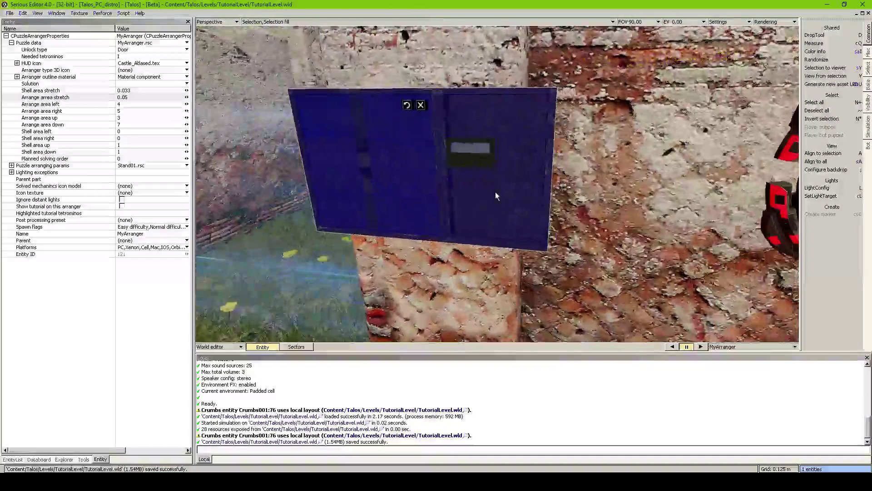
left_click(86, 110)
left_click(99, 105)
type("0")
left_click(140, 111)
Set the arranger's Arrange area up to 0 and Arrange area down to 10
left_click(143, 118)
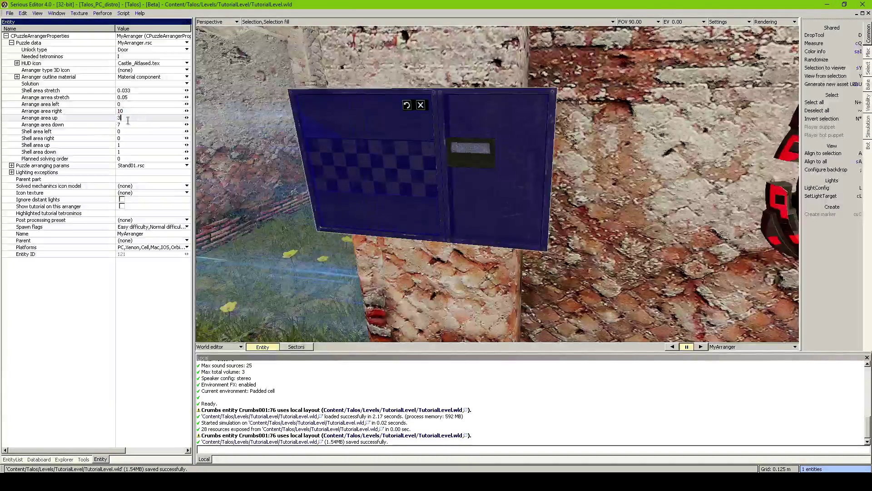
type("0")
left_click(103, 124)
type("10")
Set both Shell area up and Shell area down of the arranger to 0
left_click(106, 129)
left_click(130, 144)
left_click(132, 150)
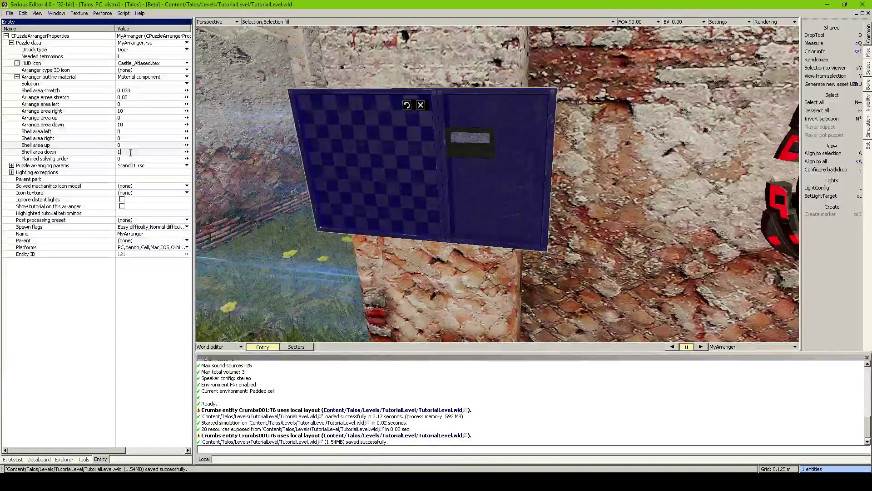
type("0")
left_click(110, 153)
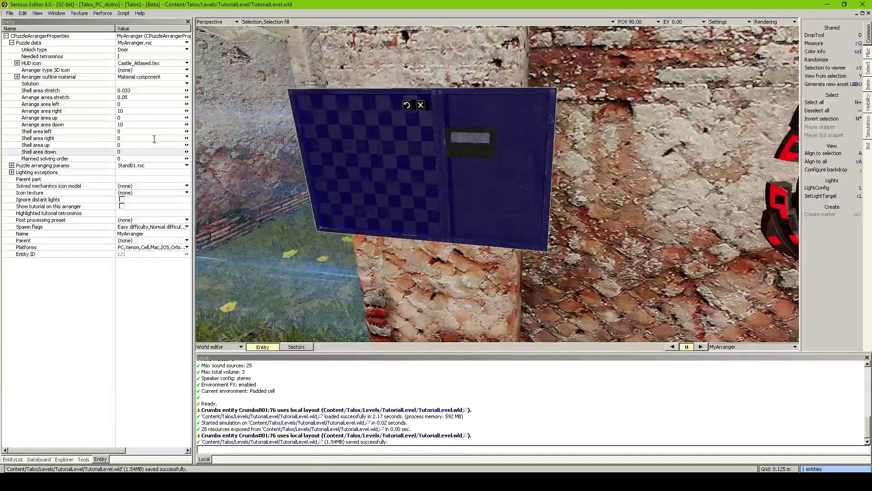
Set the arranger's Shell area right to 10 and Shell area down to 14
left_click(82, 139)
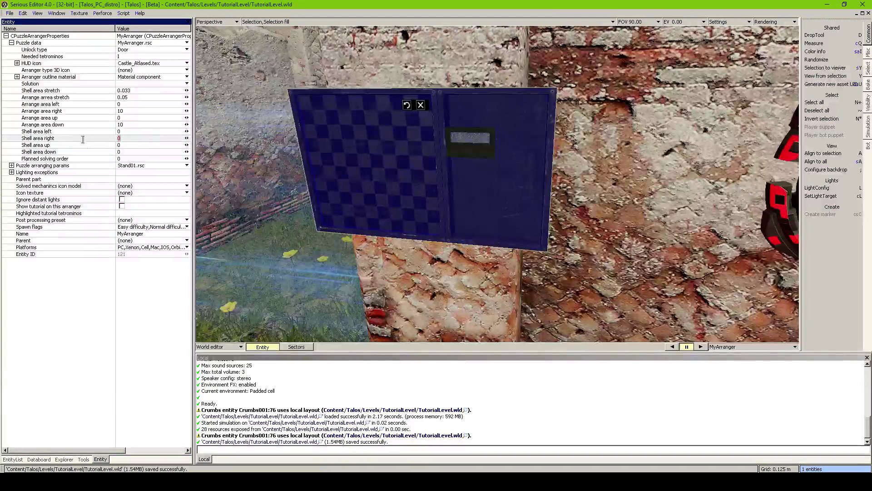
type("10")
key("Return")
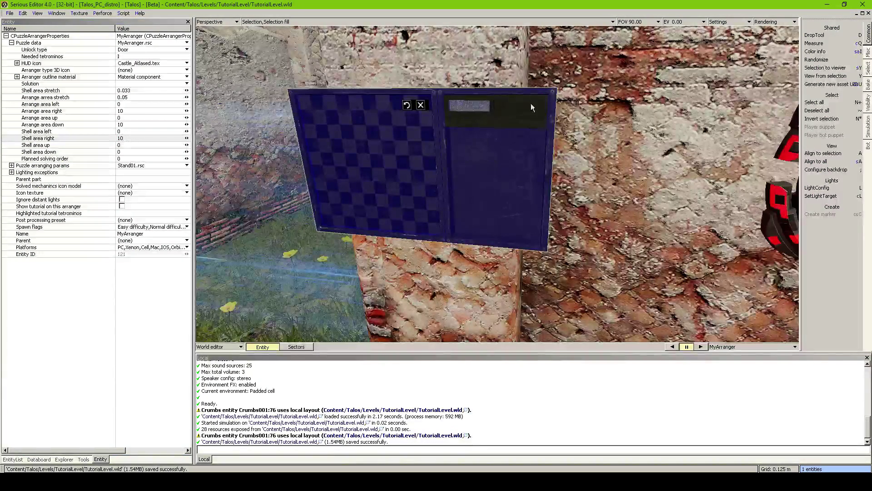
left_click(110, 154)
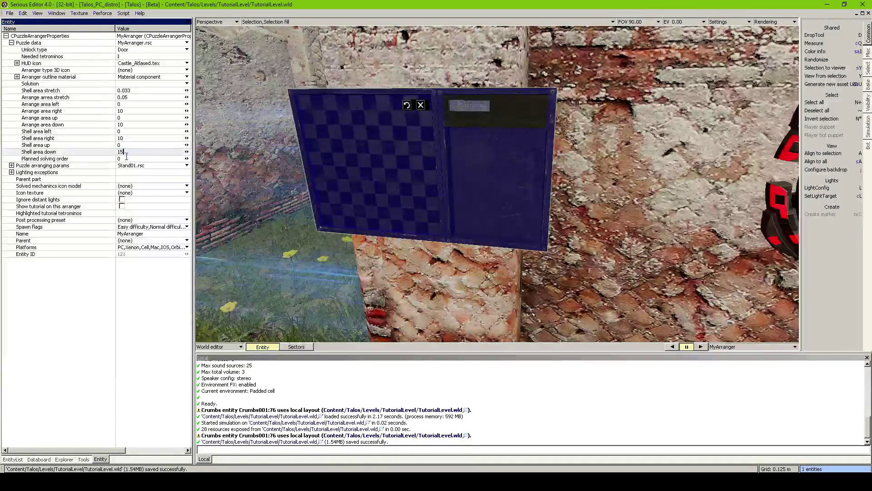
type("15")
key("BackSpace")
type("4")
key("Return")
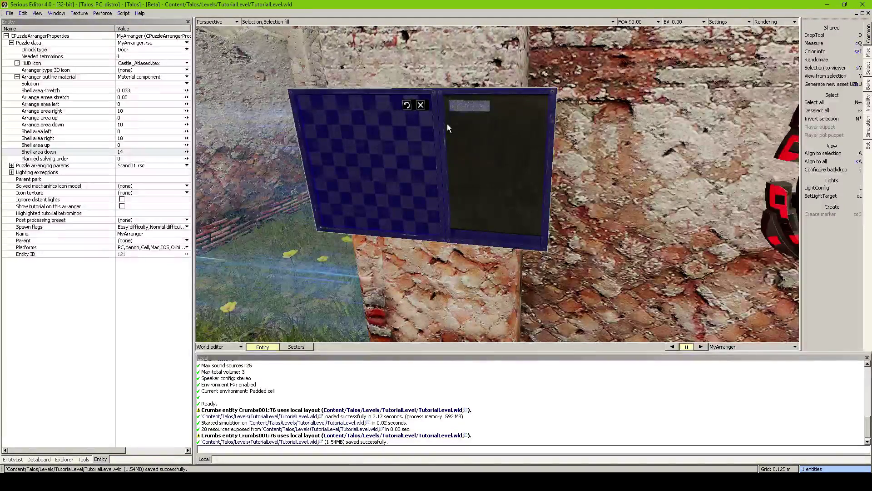
Check the shell area's lower edge against the arranger's frame and set Shell area down to 15
key("Tab")
key("w")
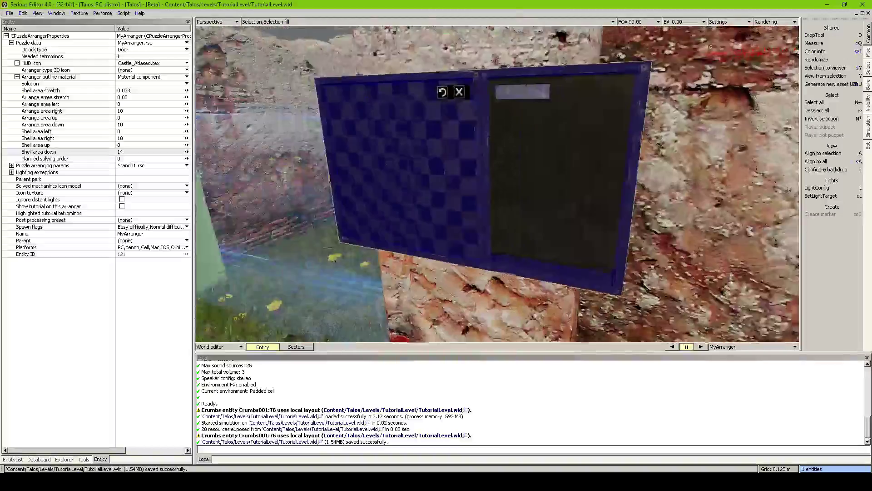
key("s")
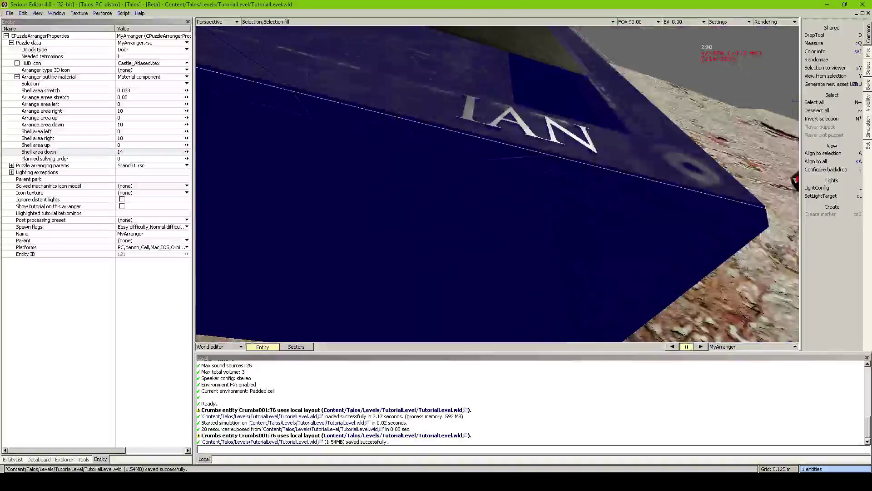
key("w")
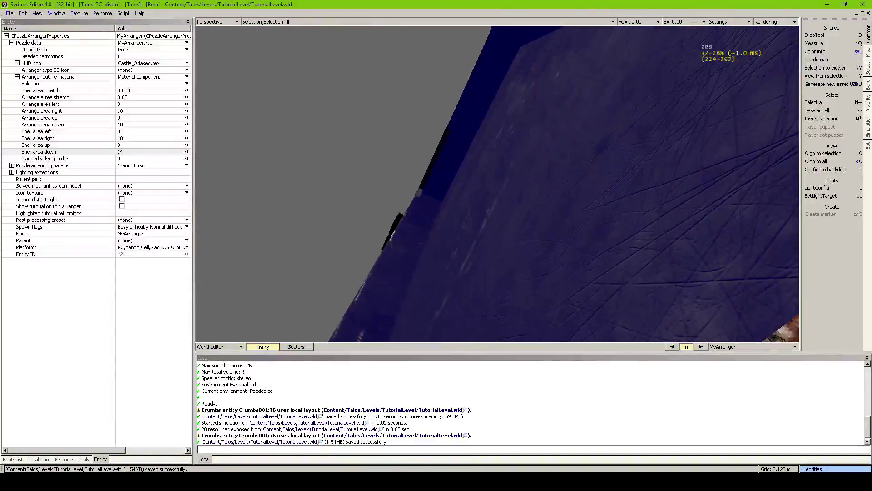
mouse_move(443, 138)
right_mouse_down()
mouse_move(456, 131)
mouse_move(447, 124)
right_mouse_up()
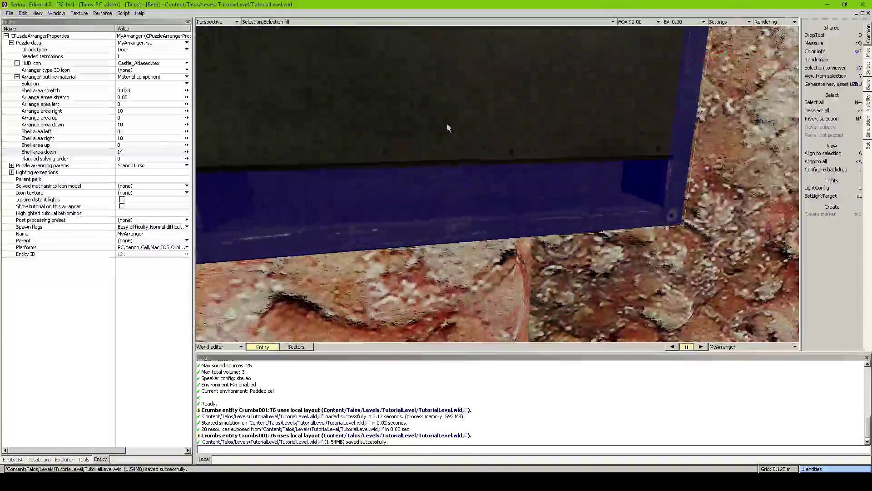
left_click(163, 152)
key("BackSpace")
type("5")
key("Return")
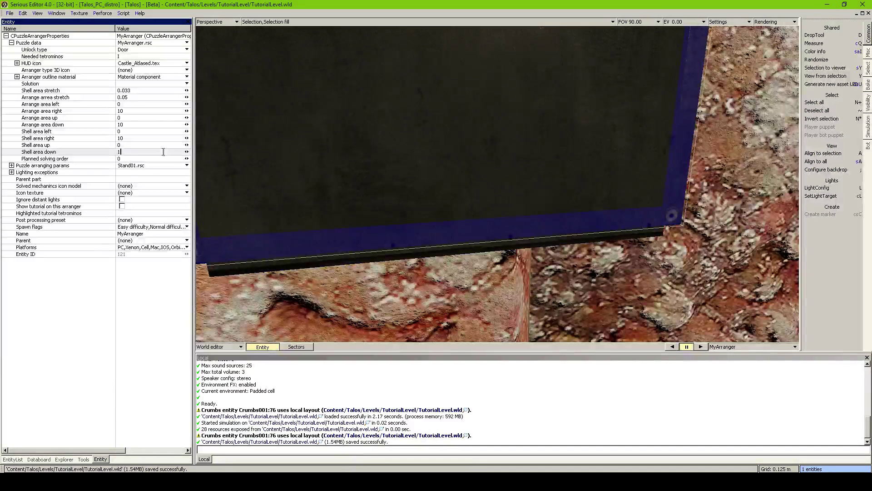
type(".5")
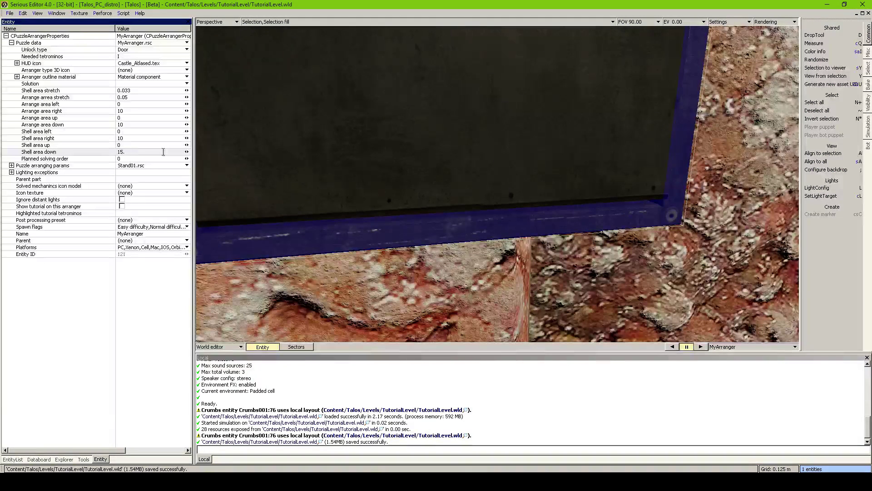
key("BackSpace")
key("BackSpace")
key("Return")
key("a")
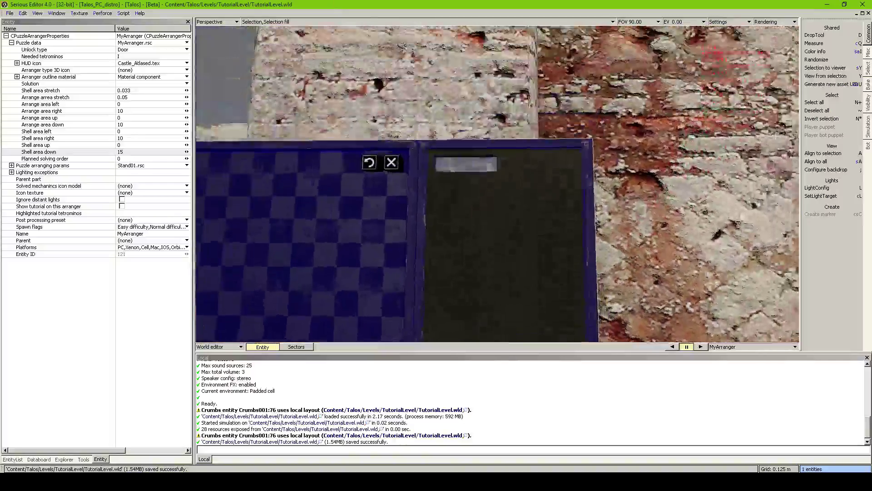
scroll(496, 183, "up", 5)
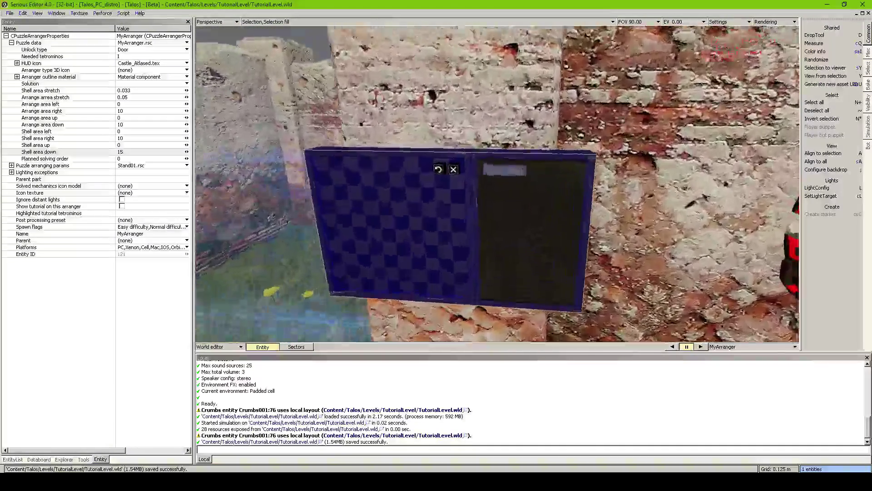
Save the arranger's puzzle data to its MyArranger.rsc file
left_click(170, 83)
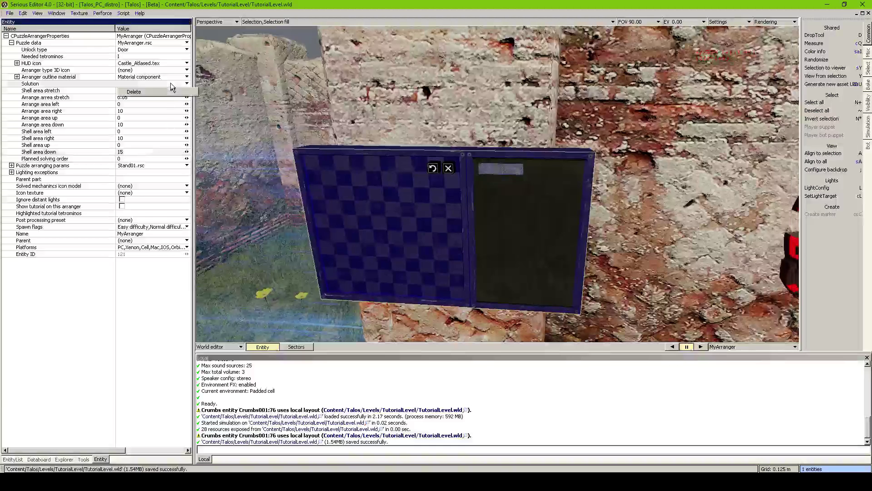
left_click(131, 43)
mouse_move(131, 51)
left_click(135, 92)
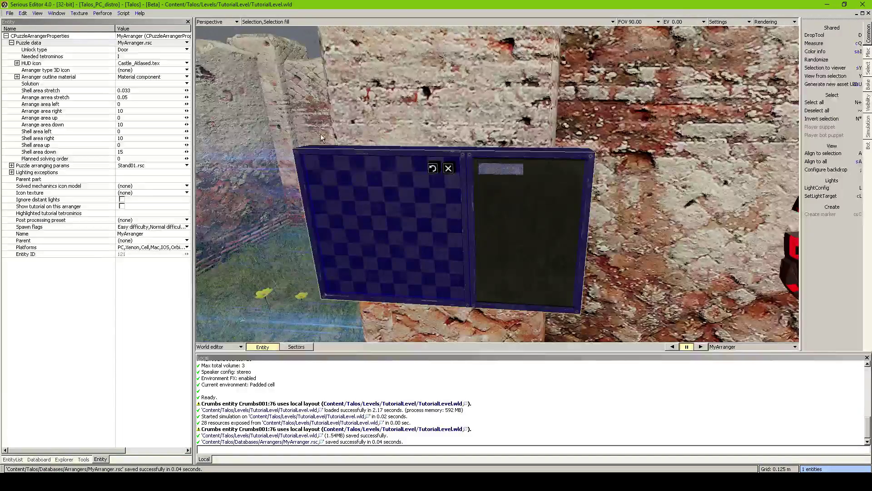
Narrow the arranger's grid horizontally by setting Arrange area left to 4 and Arrange area right to 5
key("Tab")
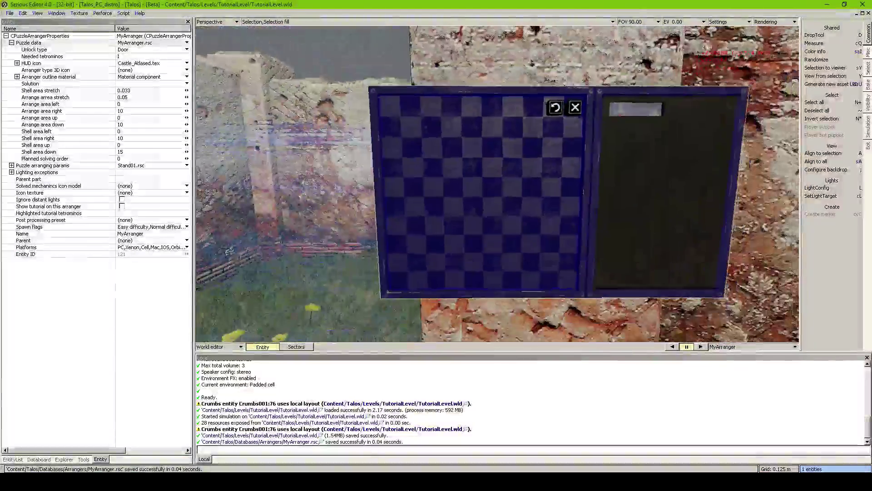
key("w")
key("Tab")
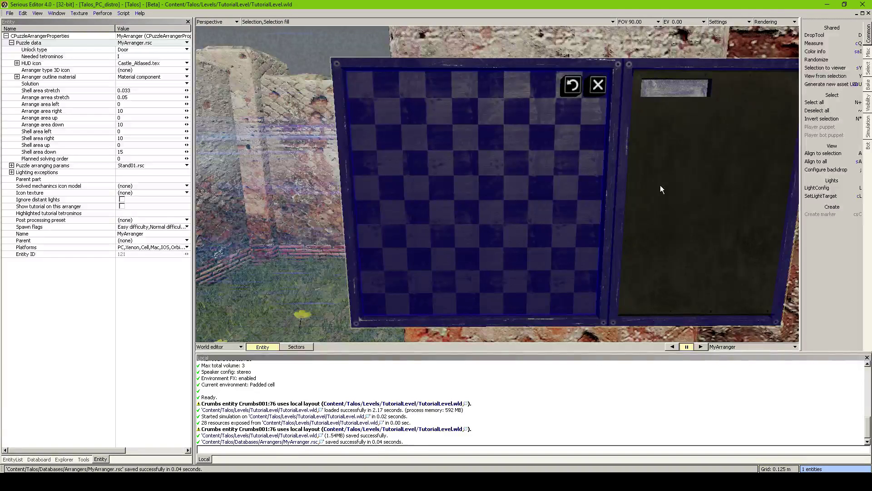
left_click(187, 104)
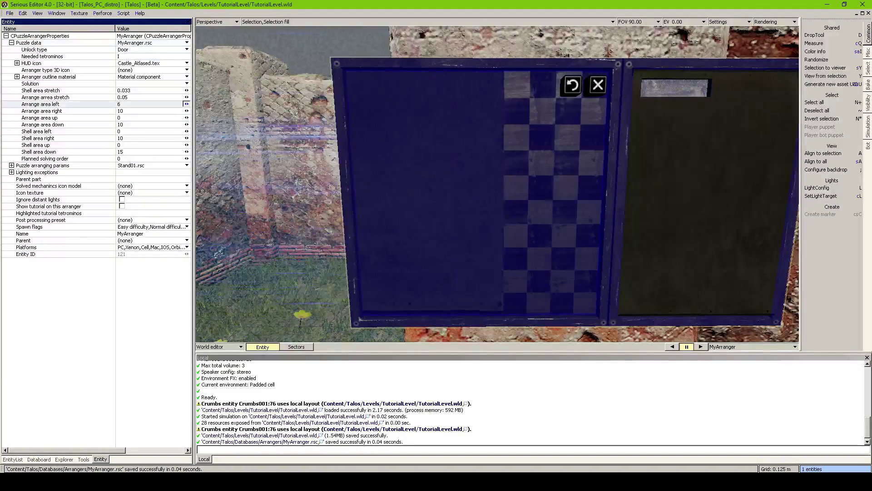
mouse_move(186, 104)
left_mouse_down()
mouse_move(200, 104)
mouse_move(168, 110)
mouse_move(183, 111)
left_mouse_up()
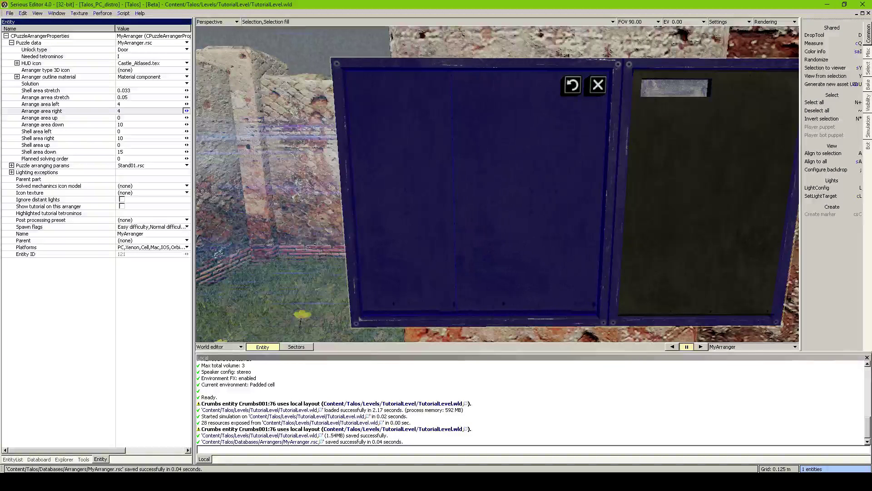
left_click(186, 112)
Set Arrange area up to 2 and Arrange area down to 6, and save the puzzle data
mouse_move(187, 117)
left_mouse_down()
mouse_move(196, 117)
mouse_move(182, 124)
left_mouse_up()
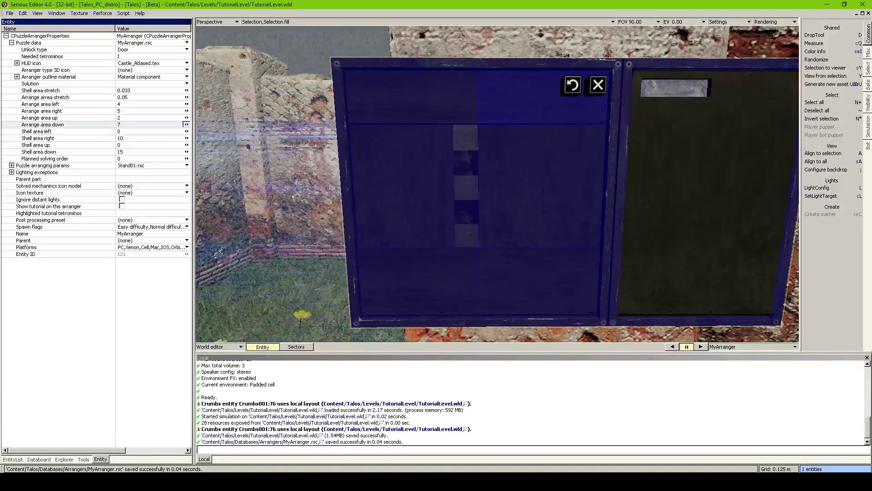
left_click_drag(187, 124, 187, 124)
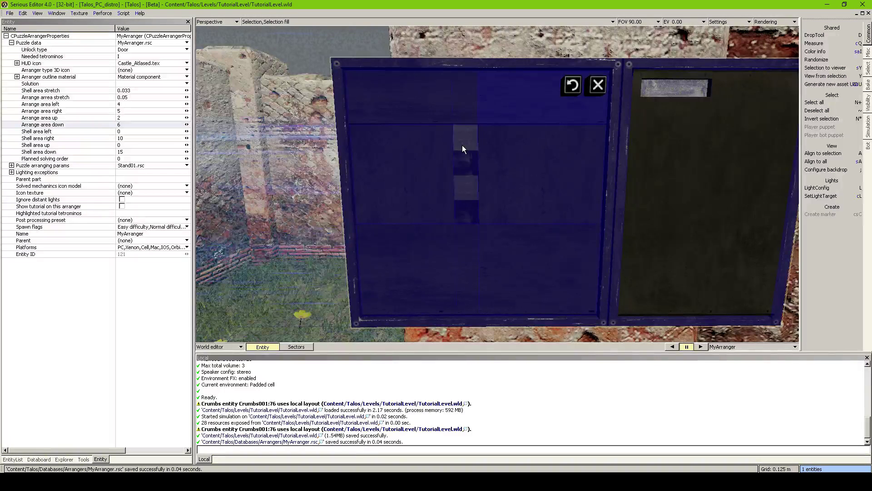
left_click(139, 45)
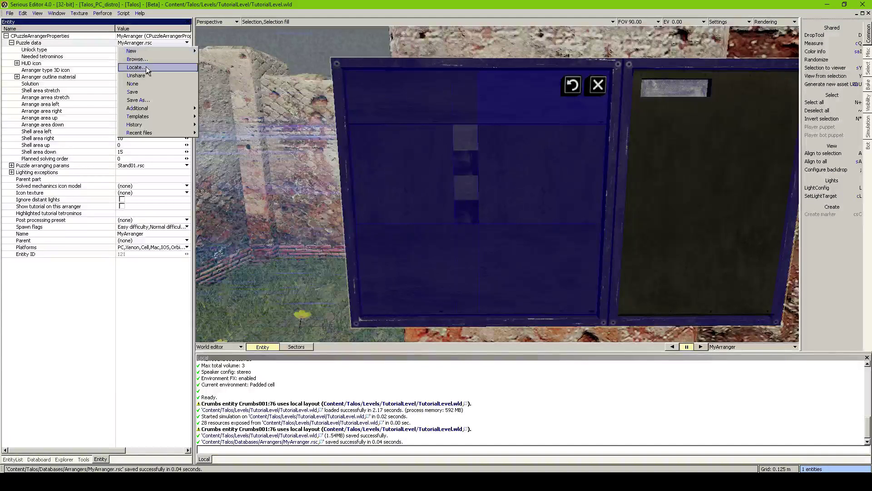
left_click(137, 92)
left_click(11, 43)
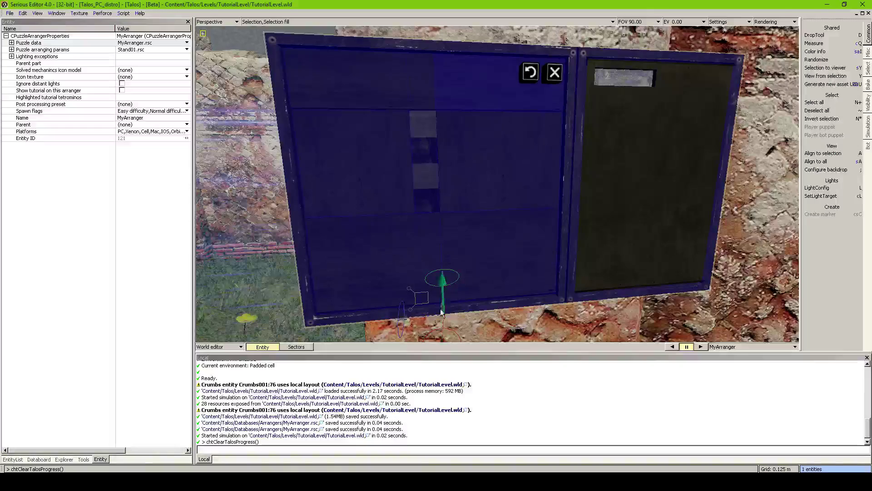
Lower the arranger on the brick wall beside the plasma wall and play-test the level up to its puzzle
left_click_drag(430, 316, 472, 339)
right_click_drag(473, 344, 526, 294)
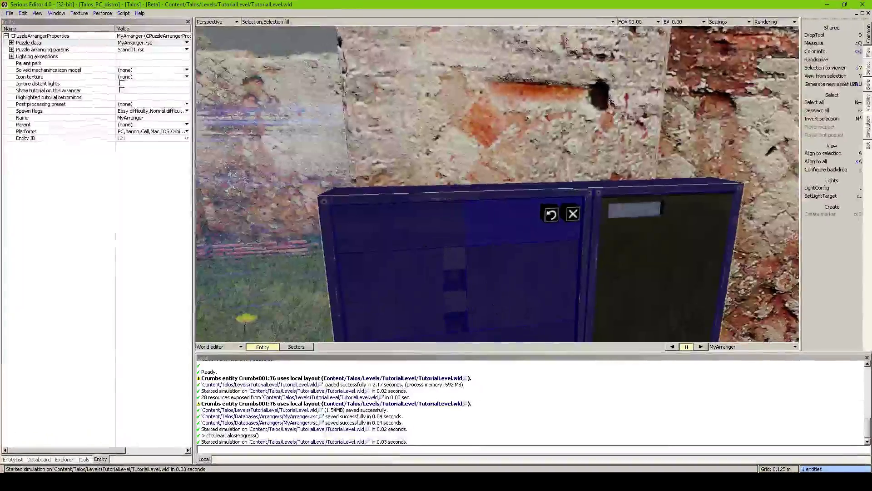
right_click_drag(487, 288, 503, 276)
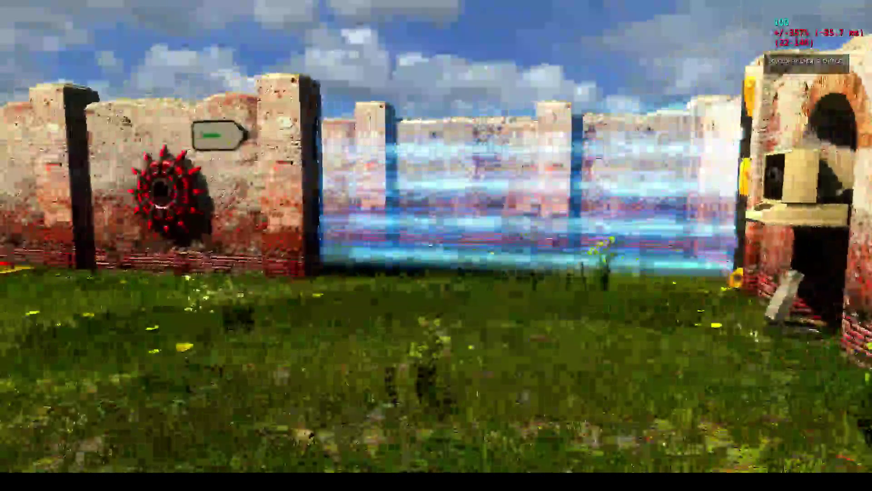
key("w")
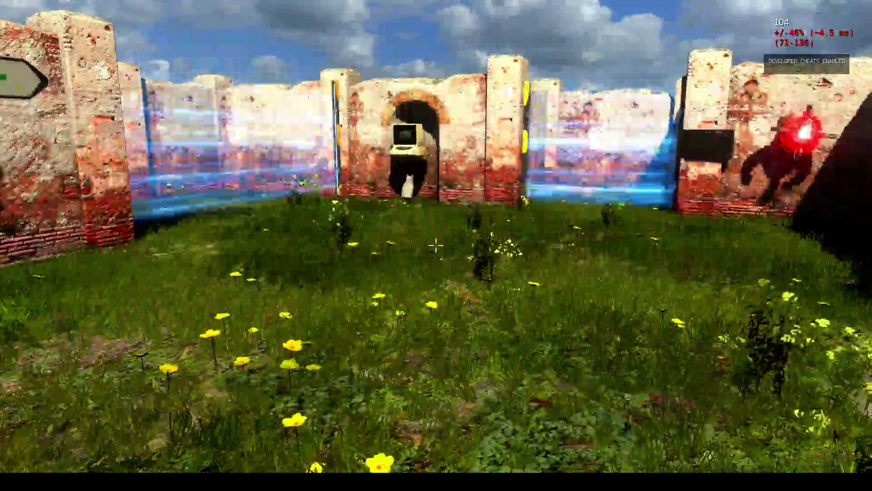
key("w")
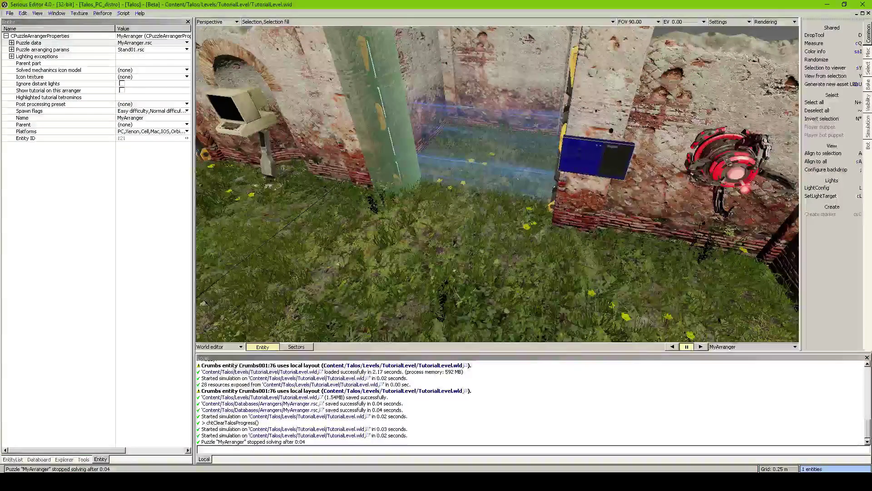
Place a Script entity on the grass in front of the plasma wall next to the arranger and review its Auto run options
left_click(14, 459)
scroll(27, 427, "down", 3)
left_click(17, 428)
left_click_drag(27, 430, 456, 224)
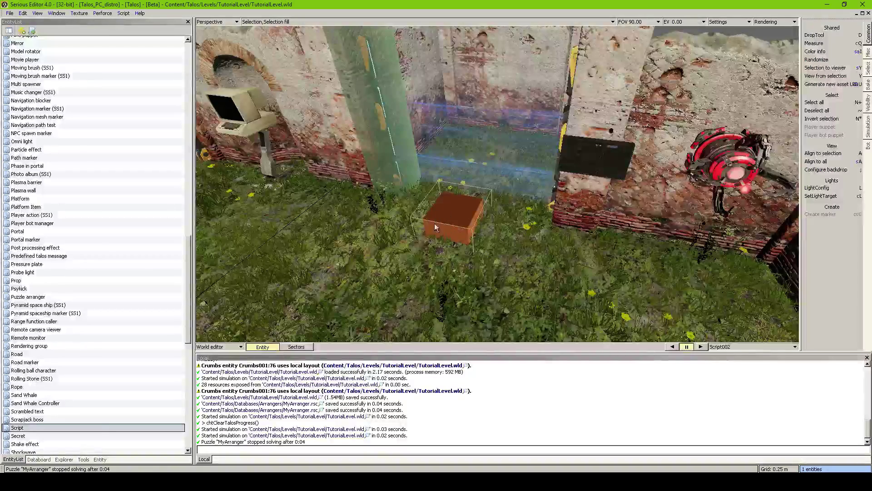
left_click(100, 458)
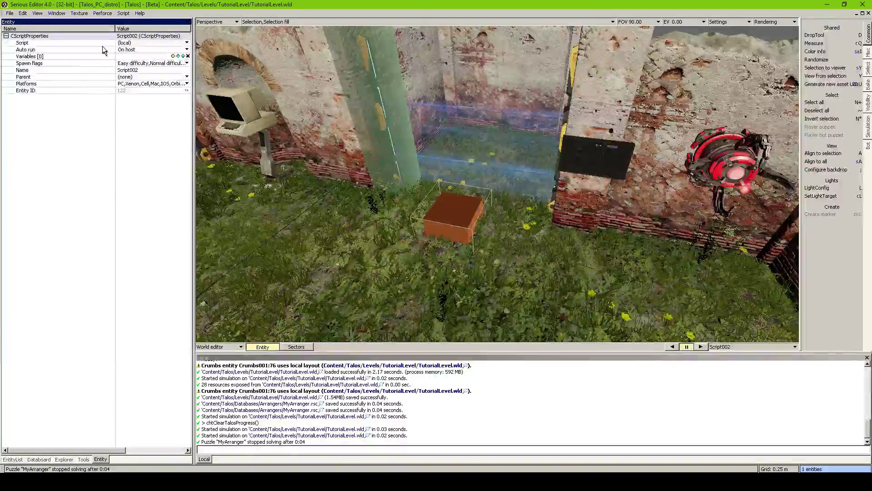
left_click(139, 49)
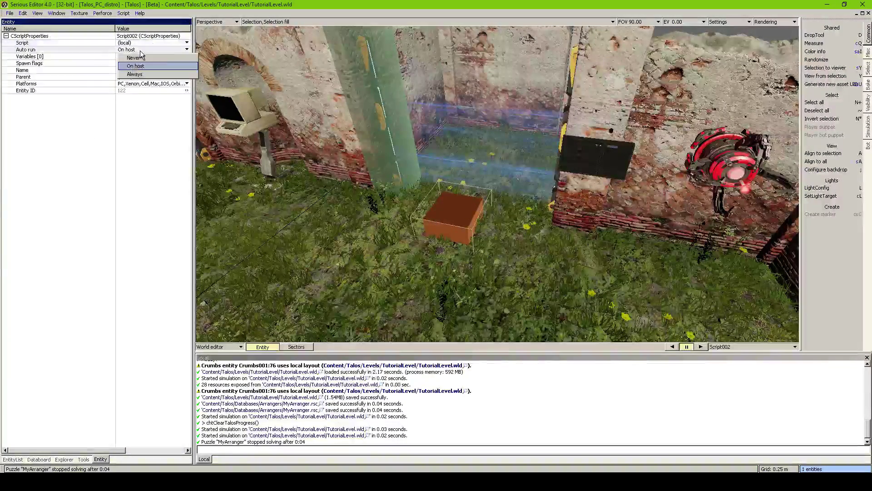
left_click(138, 51)
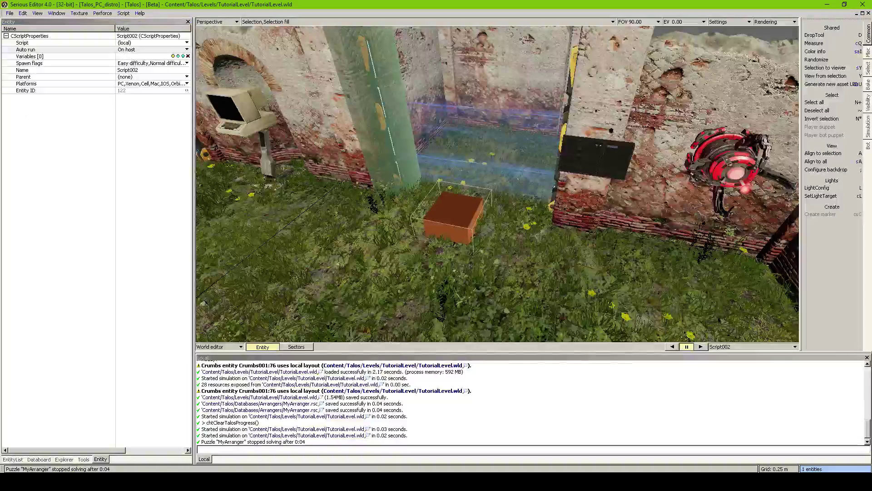
Open the new Script entity's code and enter Wait(Event()) on the first line
double_click(468, 225)
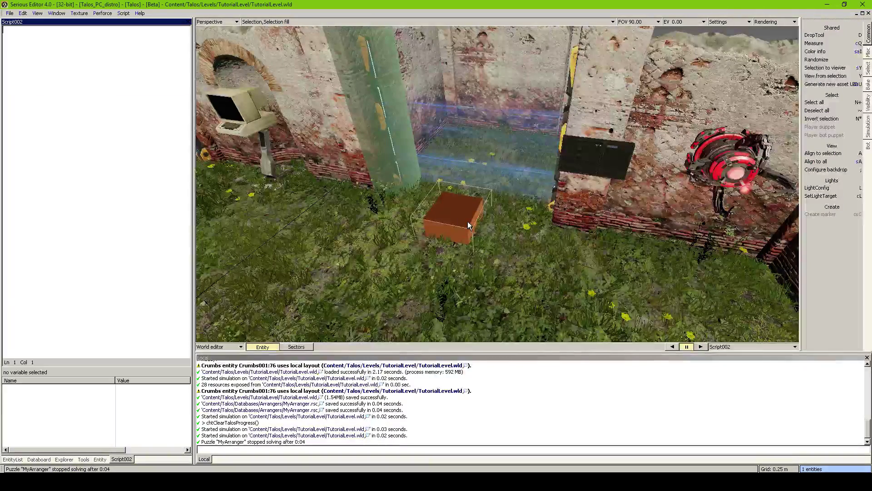
left_click(111, 113)
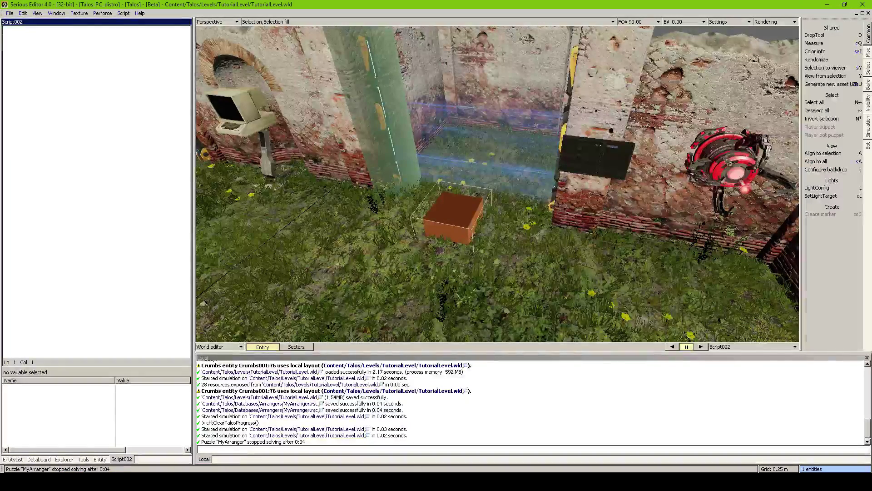
type("Wait()")
key("Left")
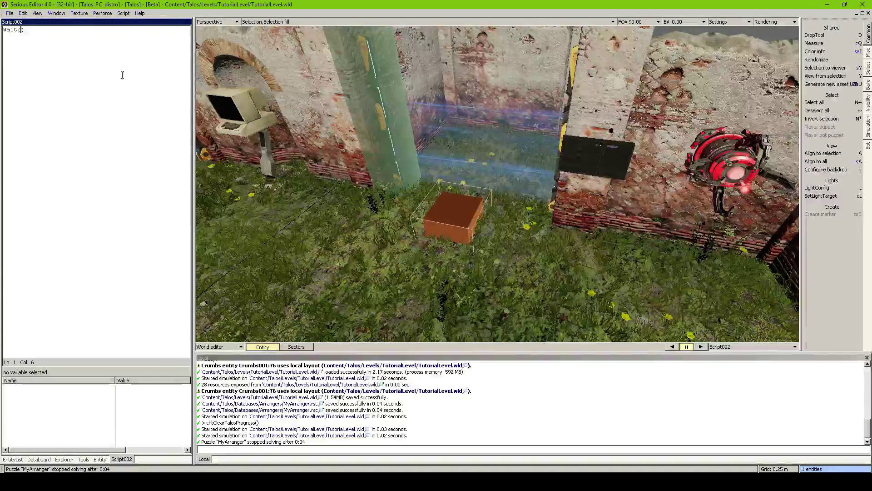
type("Event()")
key("Left")
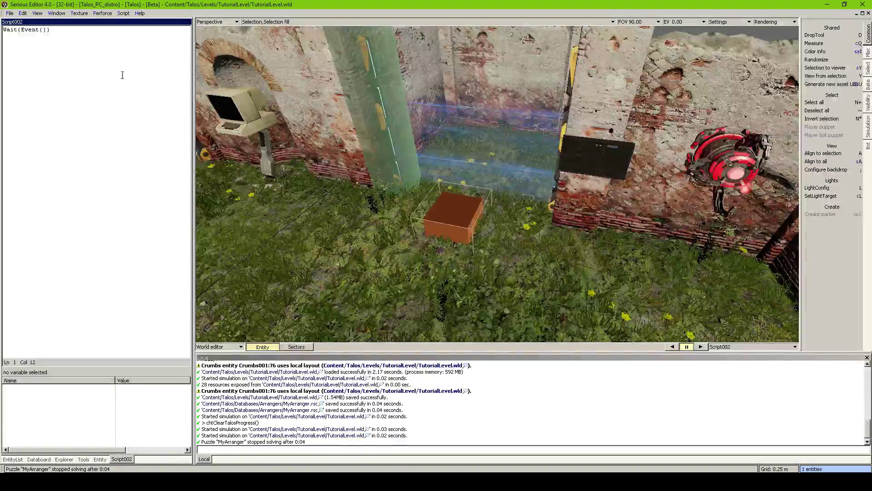
type("soehfsd")
key("BackSpace")
key("BackSpace")
key("BackSpace")
key("BackSpace")
key("BackSpace")
key("BackSpace")
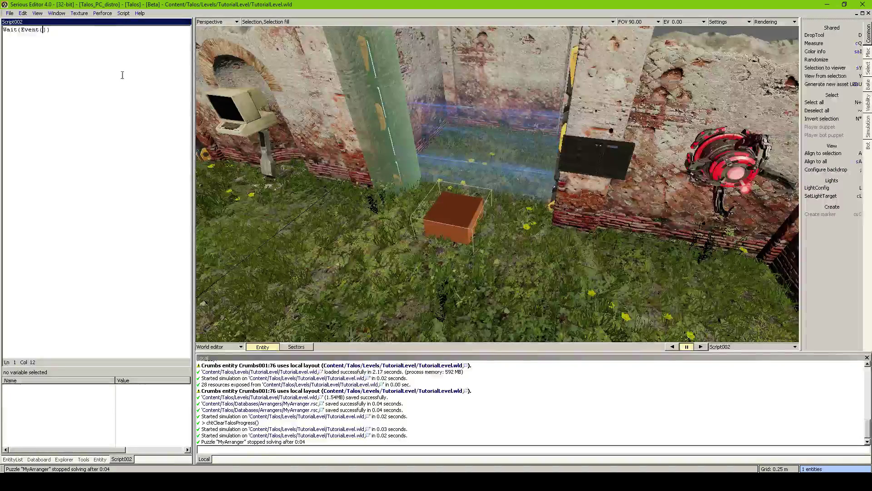
Enter arranger as the Event argument and assign the puzzle arranger entity in the level to that variable
type("arranger")
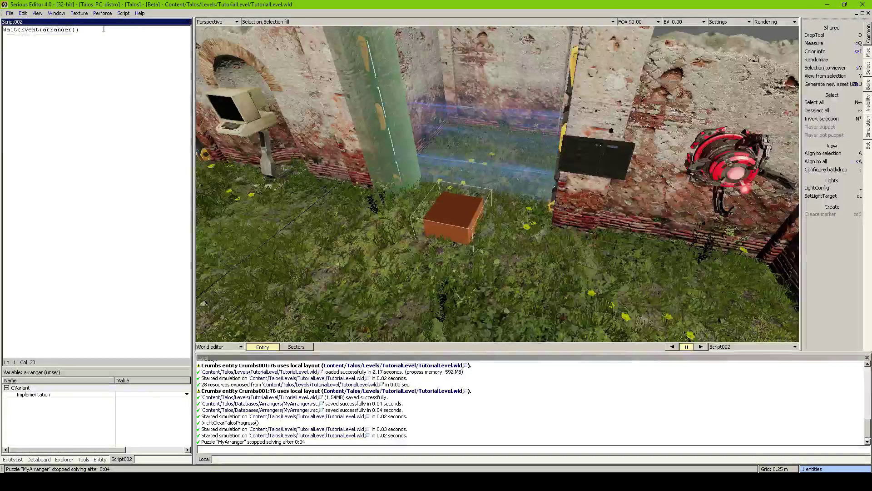
mouse_move(134, 47)
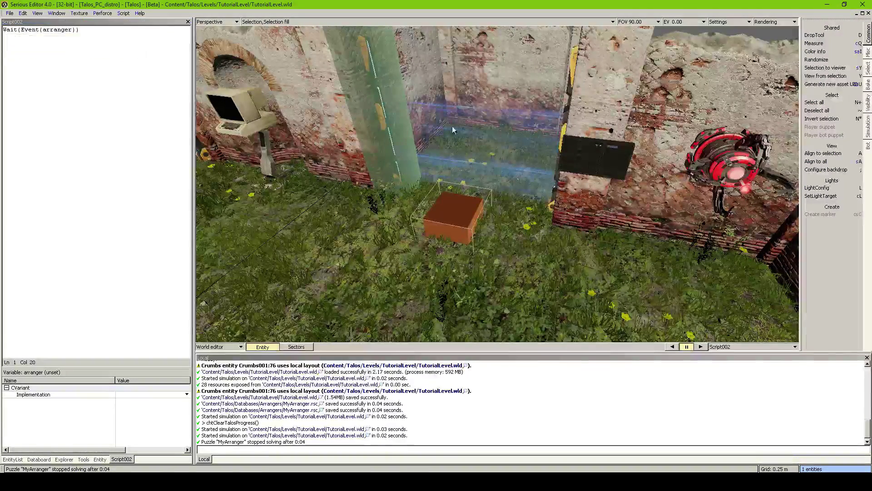
left_click(585, 159)
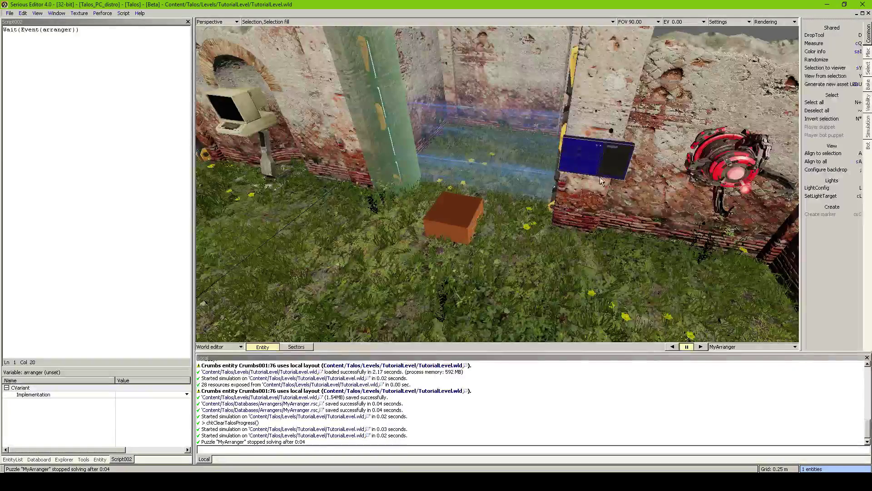
left_click(596, 153)
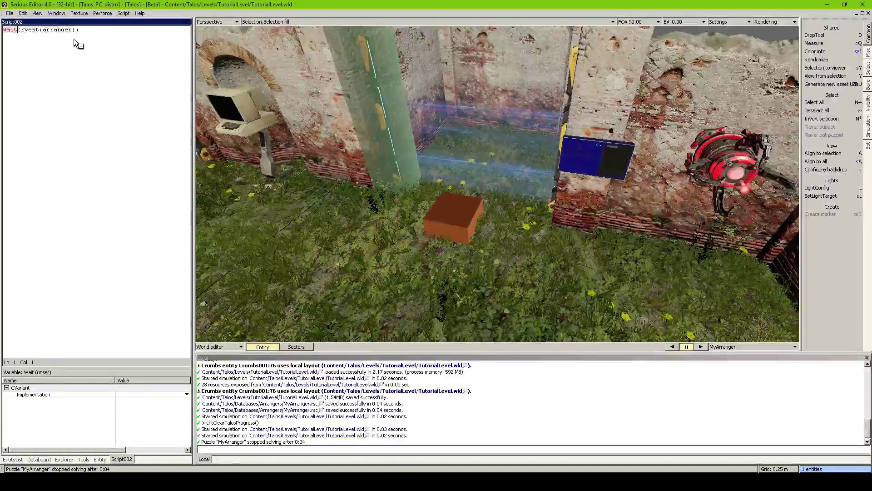
double_click(57, 29)
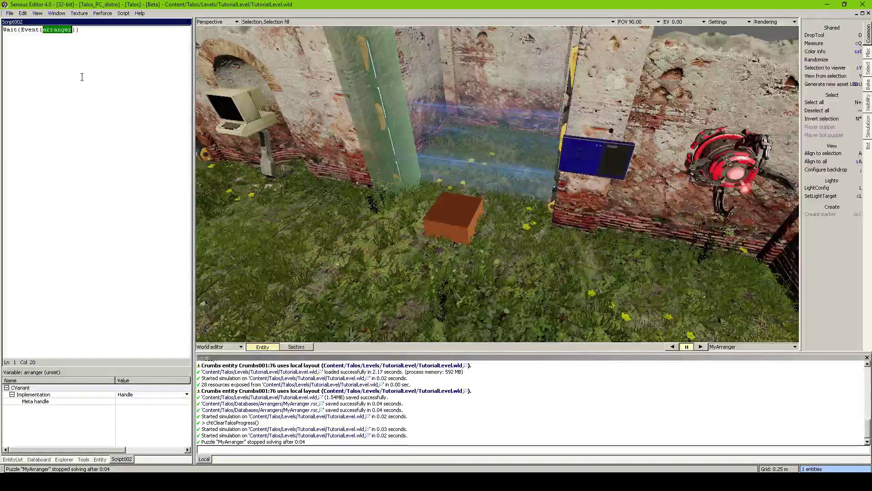
type(":")
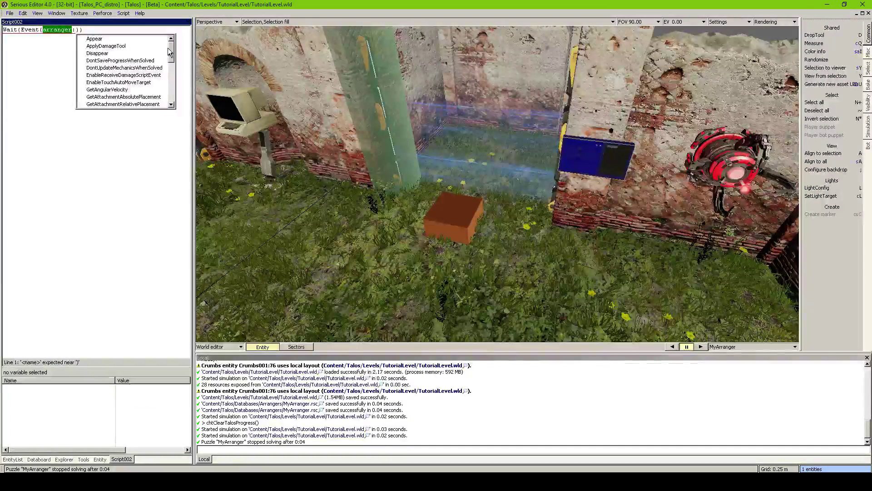
scroll(168, 48, "down", 7)
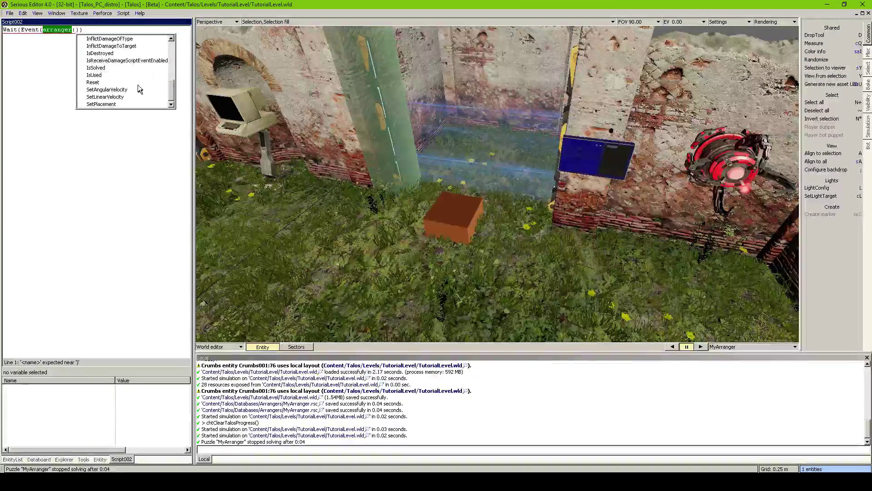
scroll(111, 64, "up", 7)
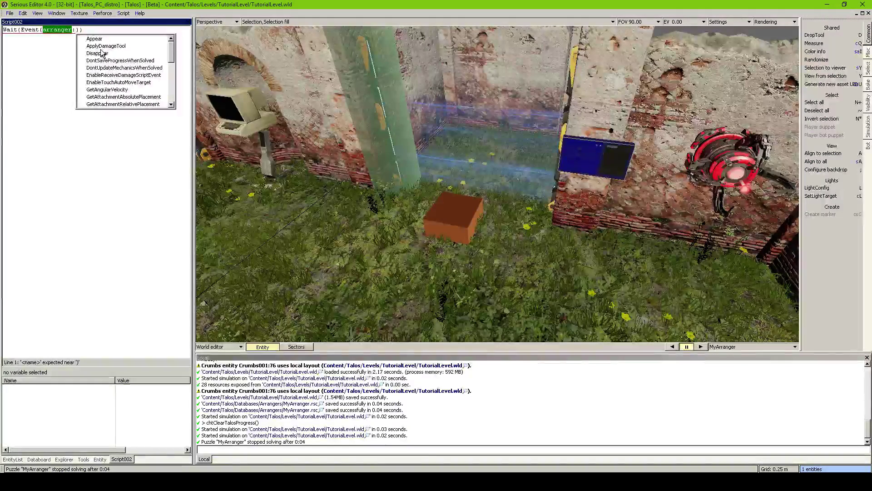
key("BackSpace")
Add the Solved event so the line reads Wait(Event(arranger.Solved)), and start a new line below it
type(".")
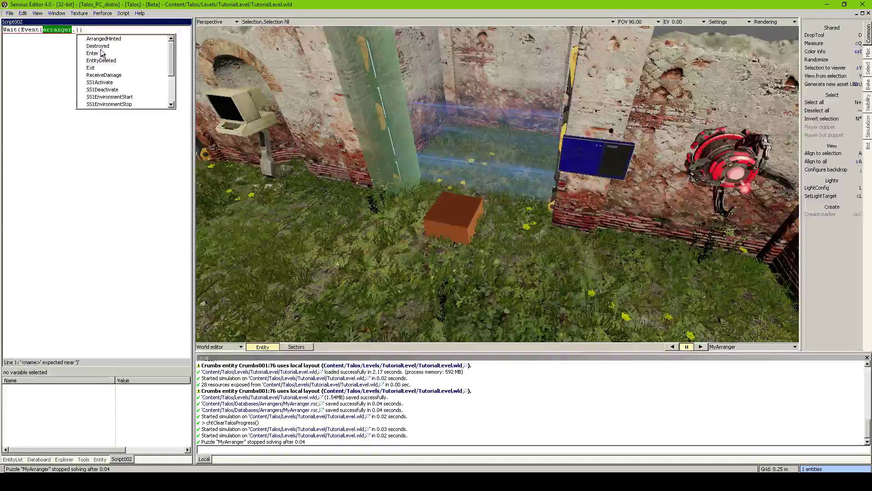
left_click_drag(172, 50, 173, 56)
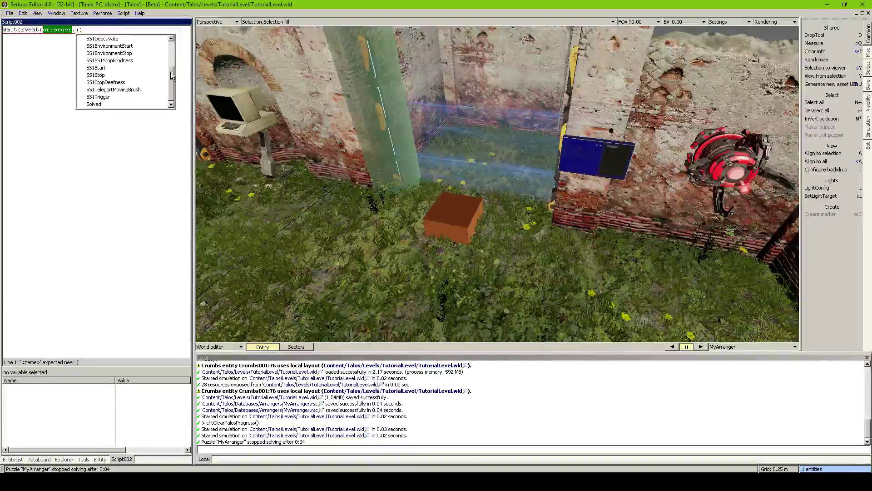
left_click(103, 105)
left_click(92, 105)
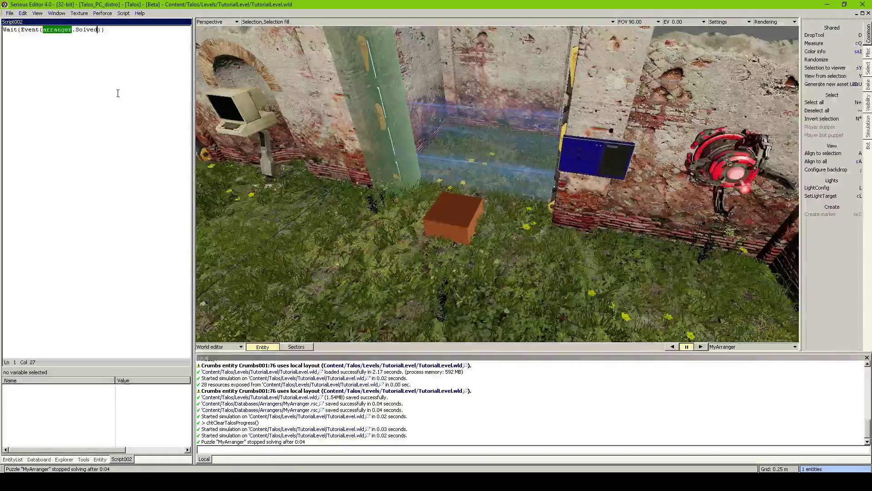
key("Return")
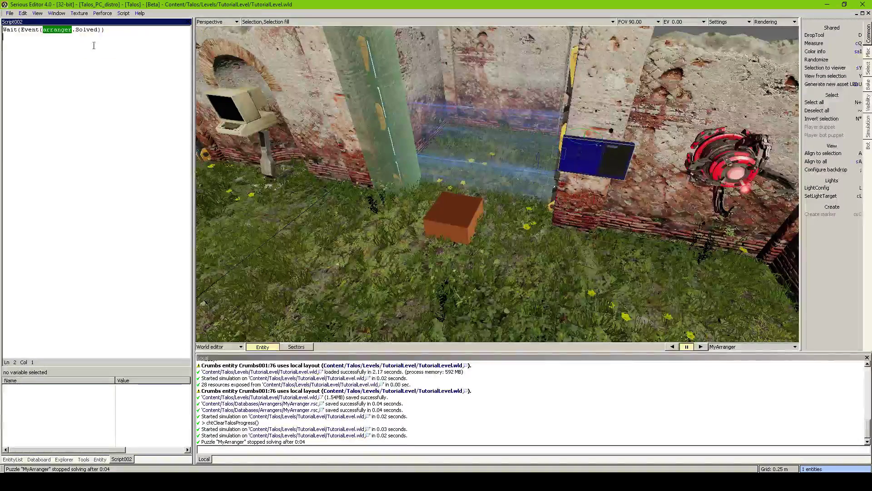
Below the event wait, add the script line print("Arranger solved! Yay!")
mouse_move(46, 32)
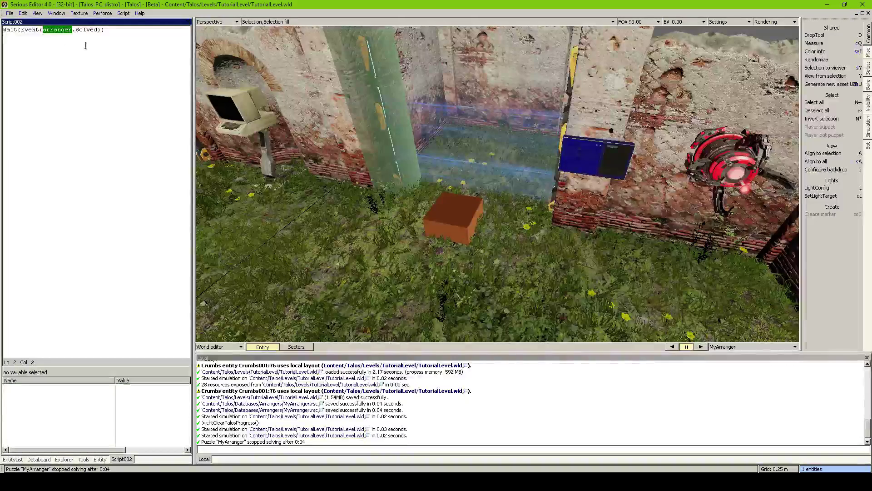
key("BackSpace")
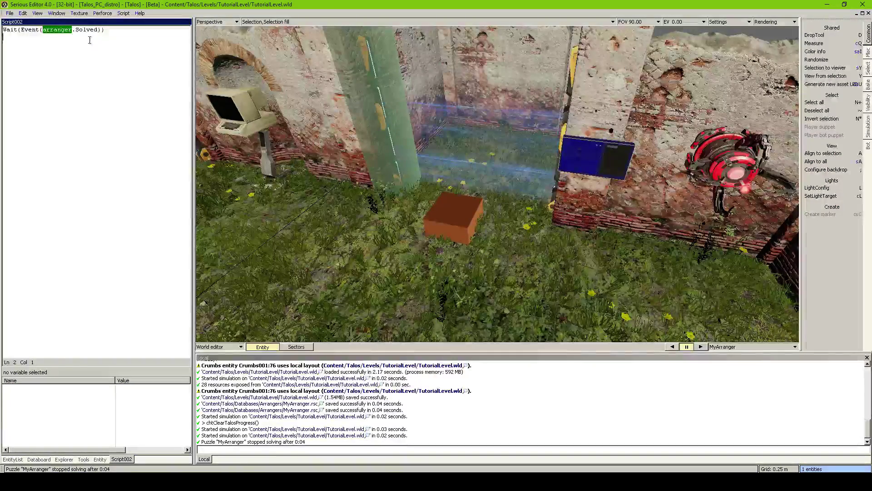
type("print(\"")
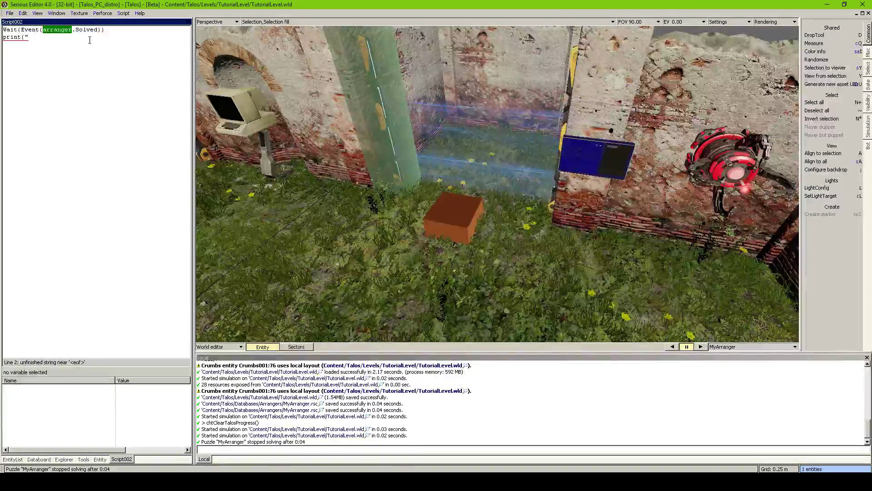
type("Arranger solved! Yay!\")")
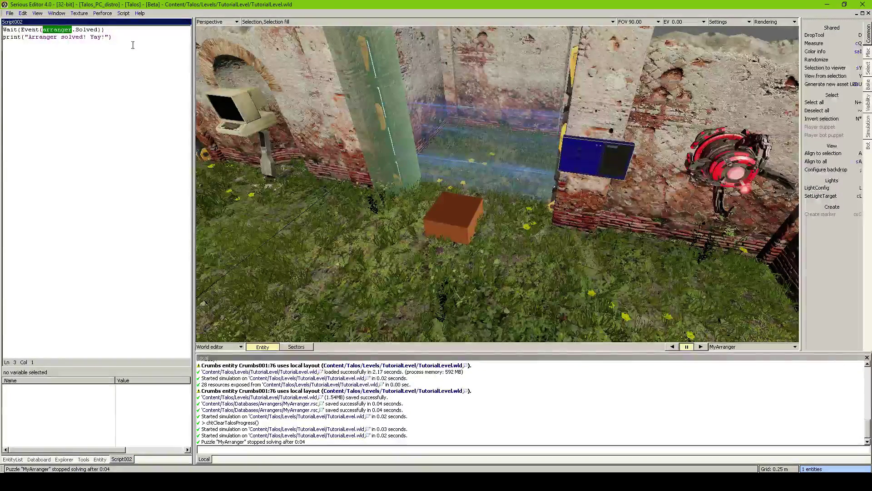
Add the script line Wait(Delay(2)) to pause two seconds, and start a new line below it
type("Wait()")
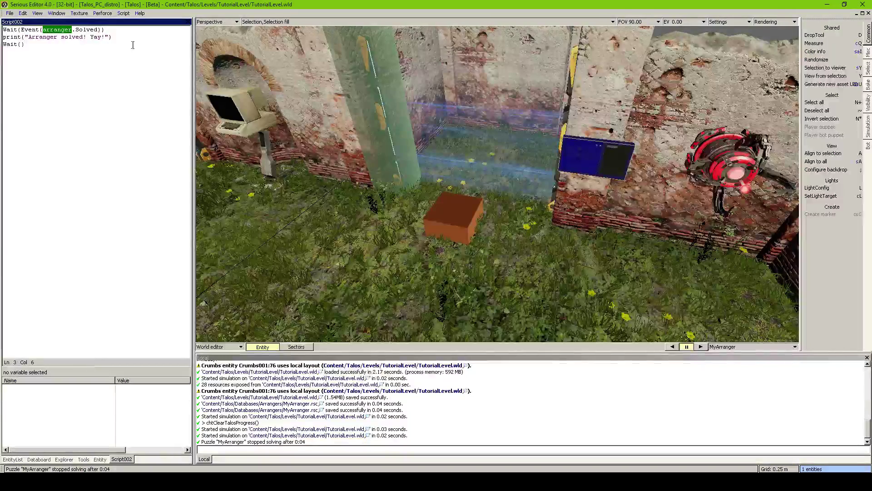
type("Delay()")
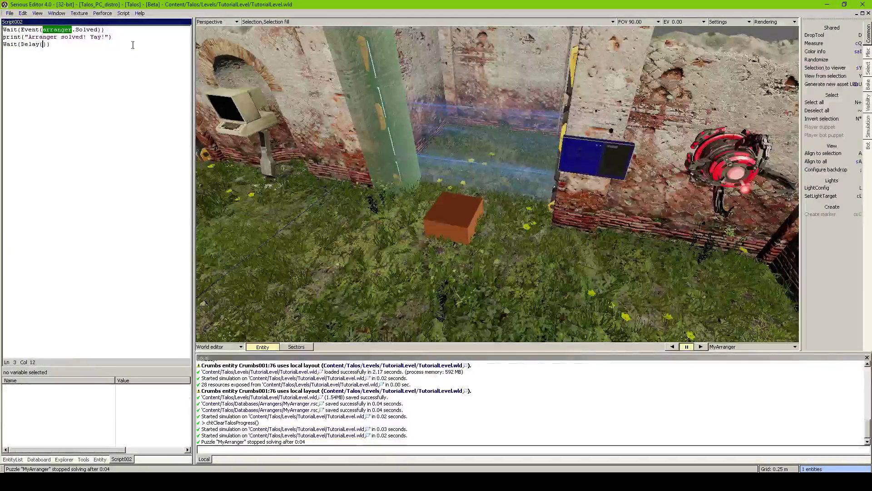
type("2")
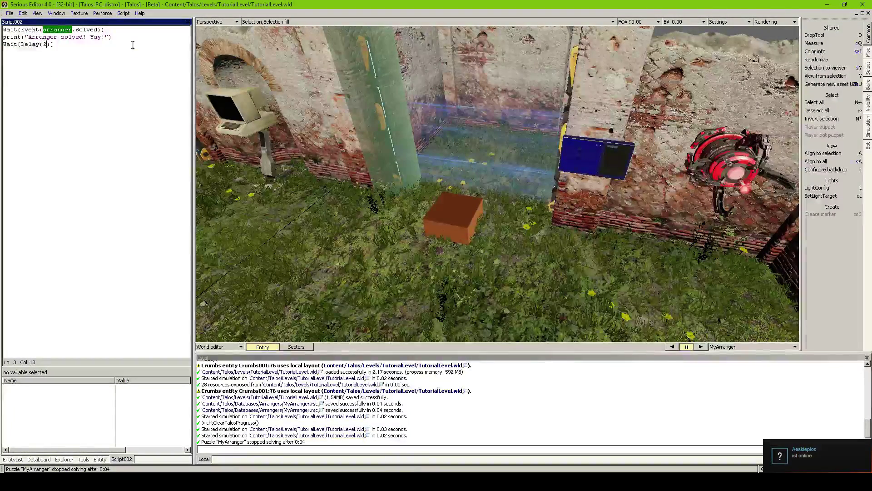
key("End")
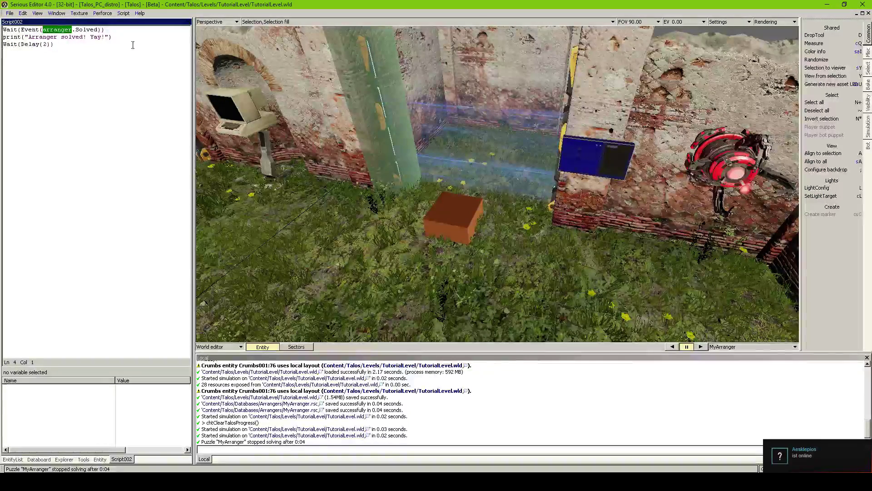
Enter gate on the fourth script line and assign the plasma wall next to the arranger to that variable
left_click(367, 154)
left_click(372, 117)
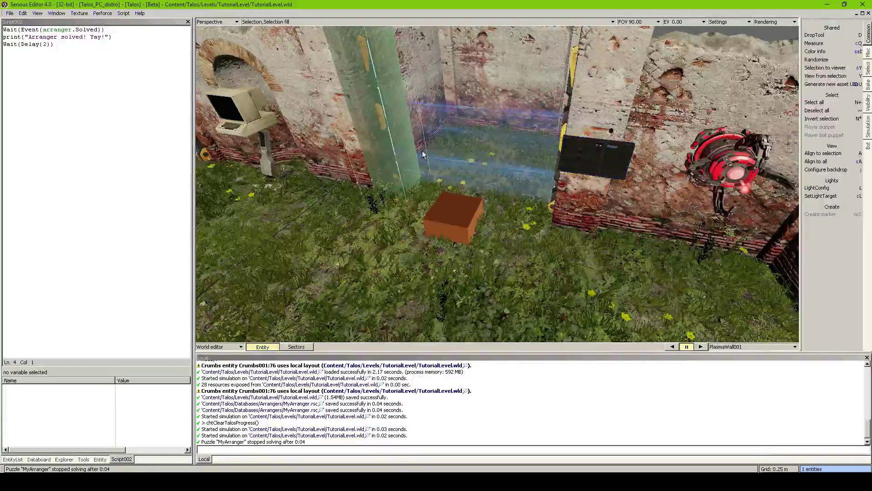
left_click(94, 105)
type("wall")
key("BackSpace")
key("BackSpace")
type("gate")
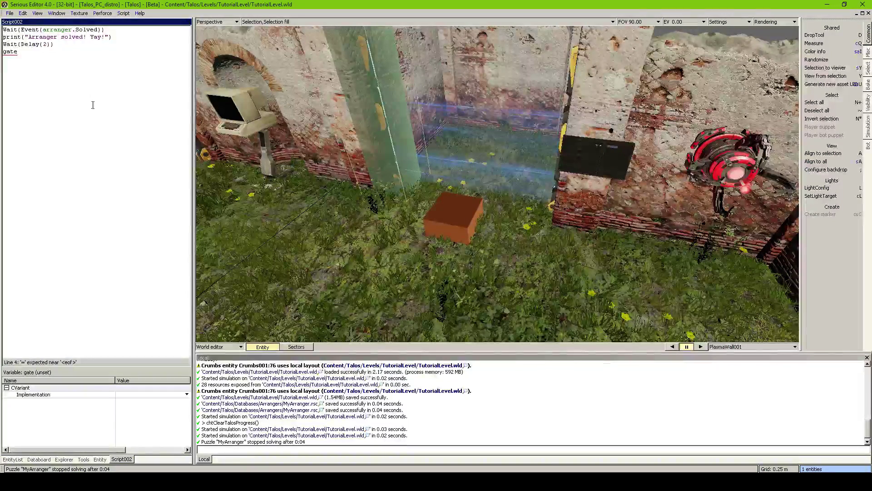
left_click(396, 120)
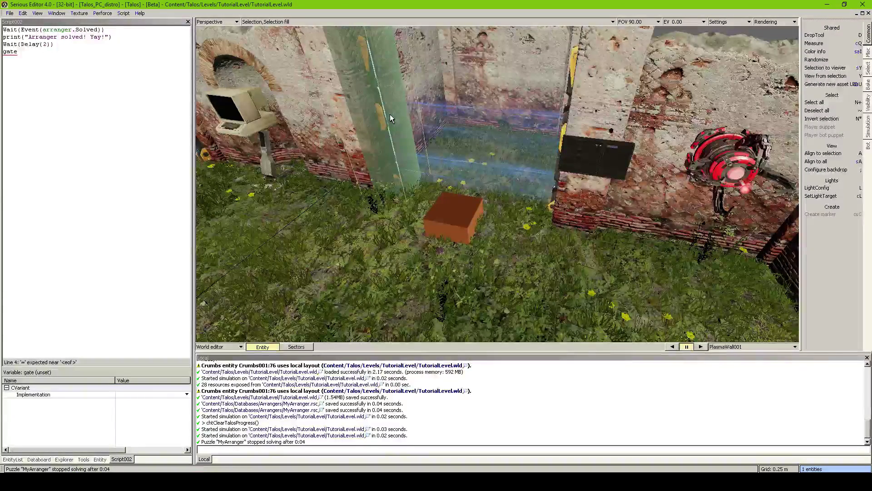
left_click(62, 71)
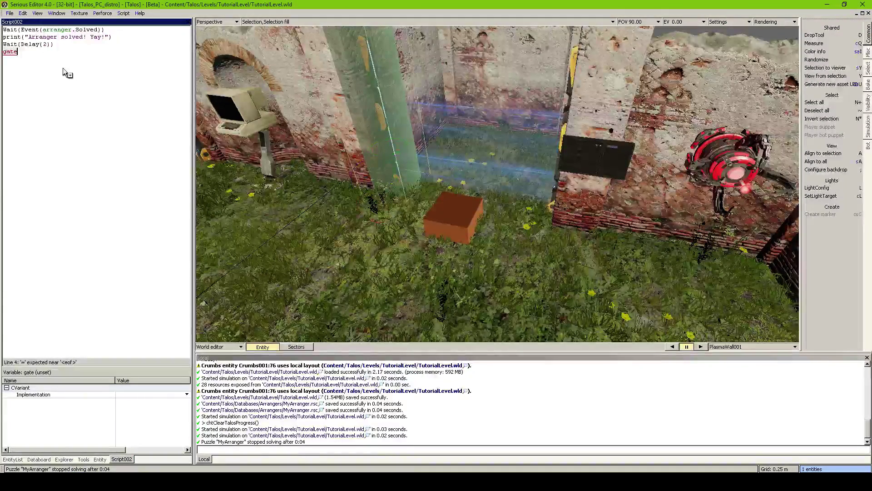
double_click(11, 51)
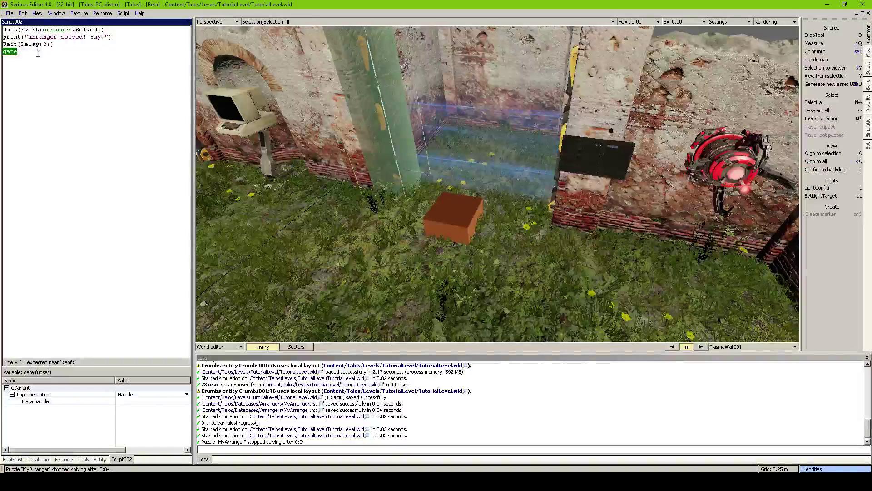
Look through the gate variable's events and functions and complete the line as gate:ForceOpen()
type(":")
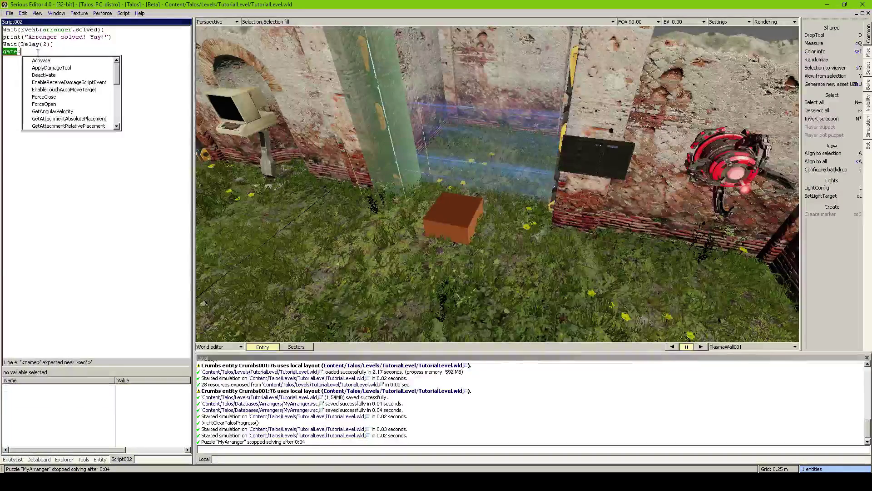
key("BackSpace")
type(".")
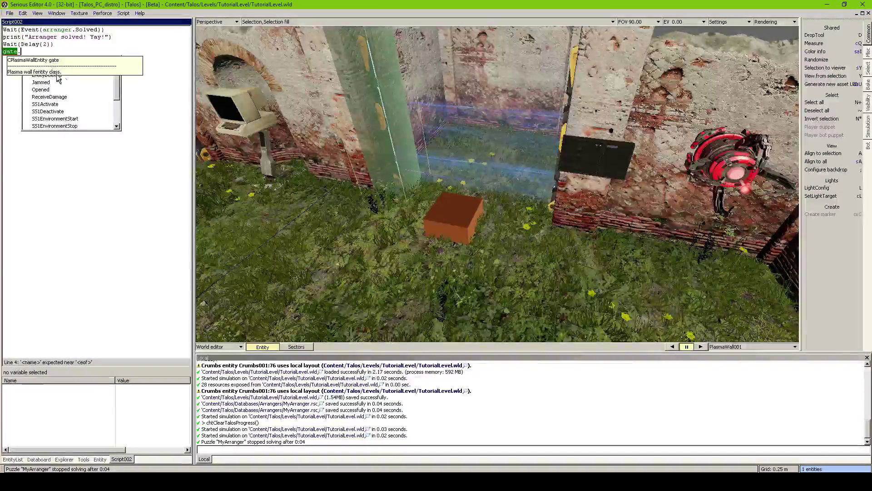
scroll(77, 85, "down", 2)
key("BackSpace")
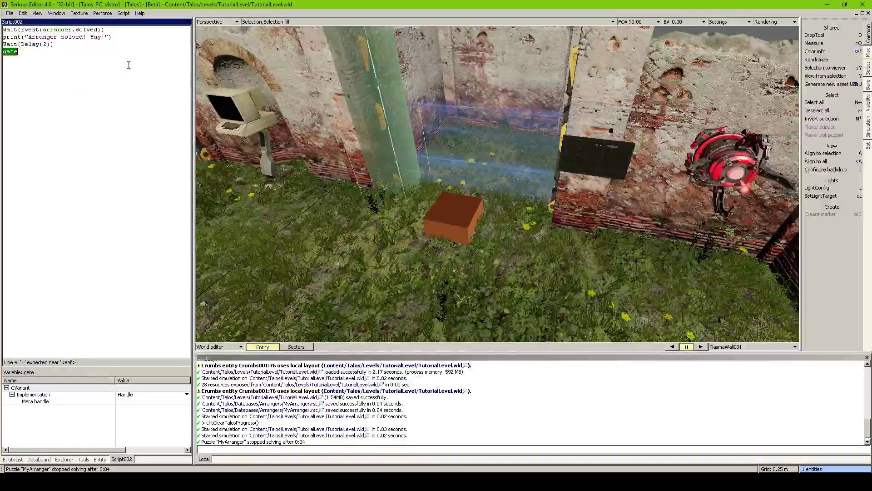
type(":")
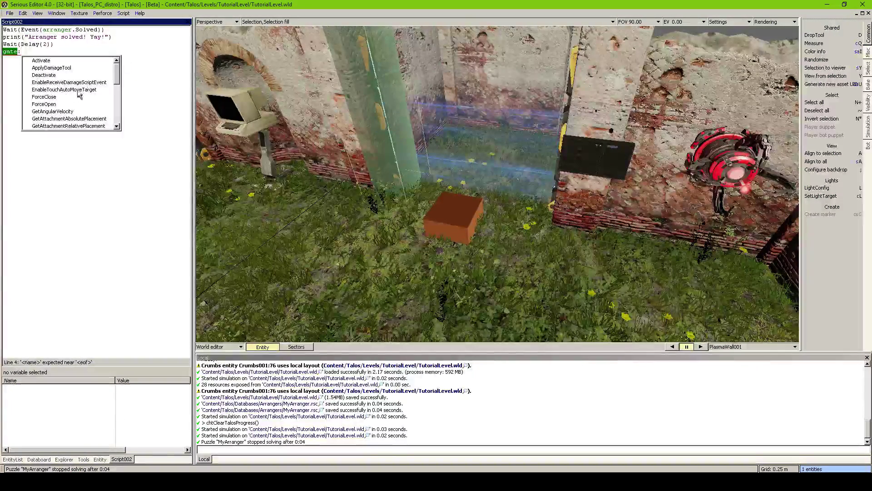
left_click(49, 105)
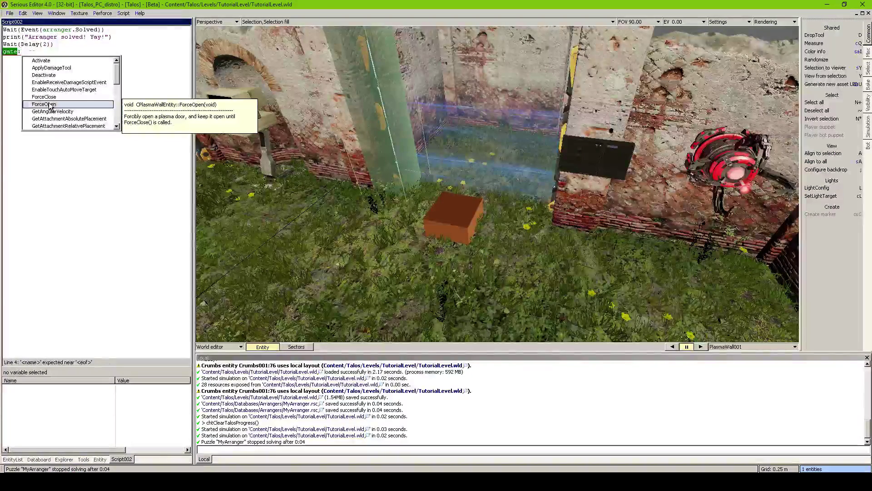
double_click(49, 105)
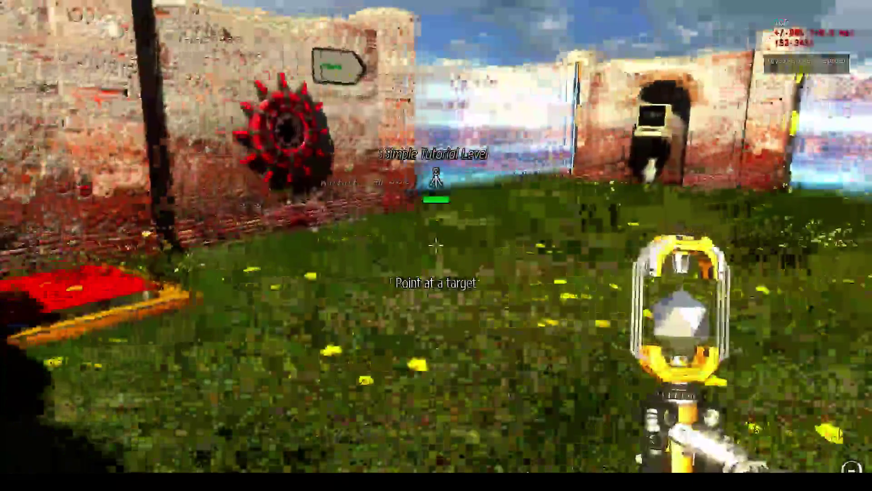
Playtest the level, linking the connector to its targets to reach the sigil, and walk to the arranger
left_click(436, 245)
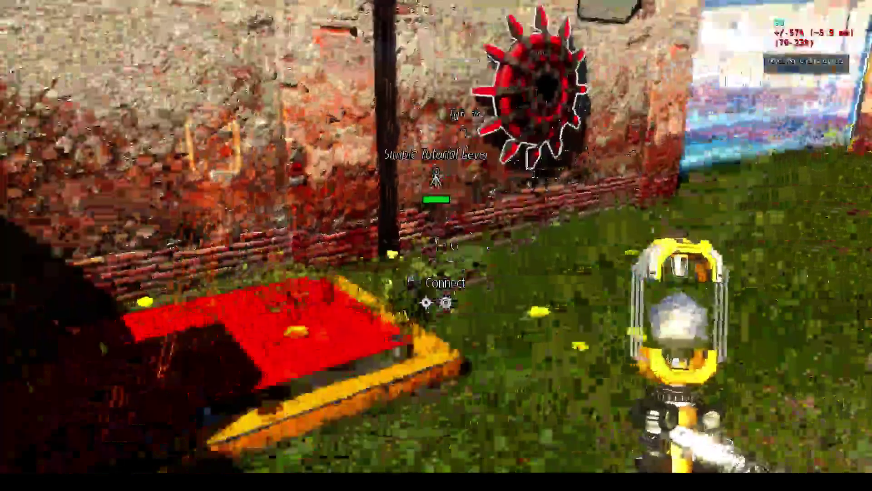
left_click(435, 246)
key("w")
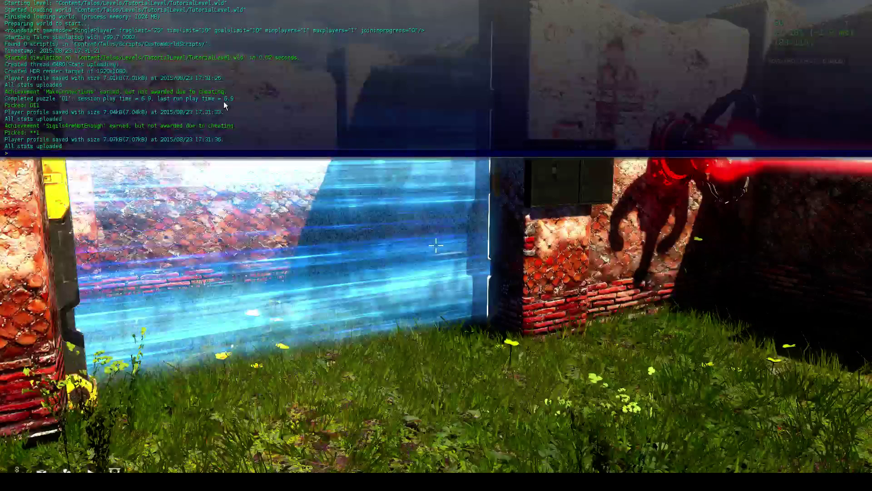
key("grave")
key("w")
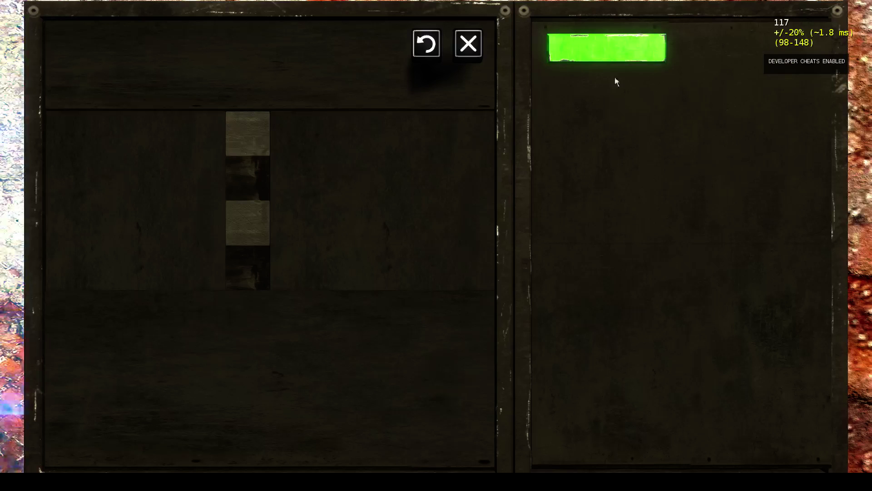
Solve the arranger in the playtest by fitting the rotated sigil into its slot, and return to the editor
left_click(609, 50)
right_click(271, 186)
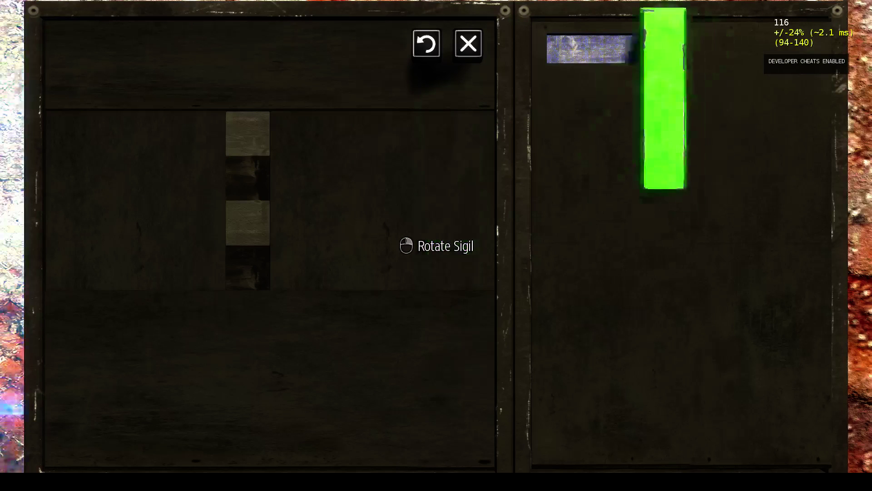
left_click(645, 88)
key("grave")
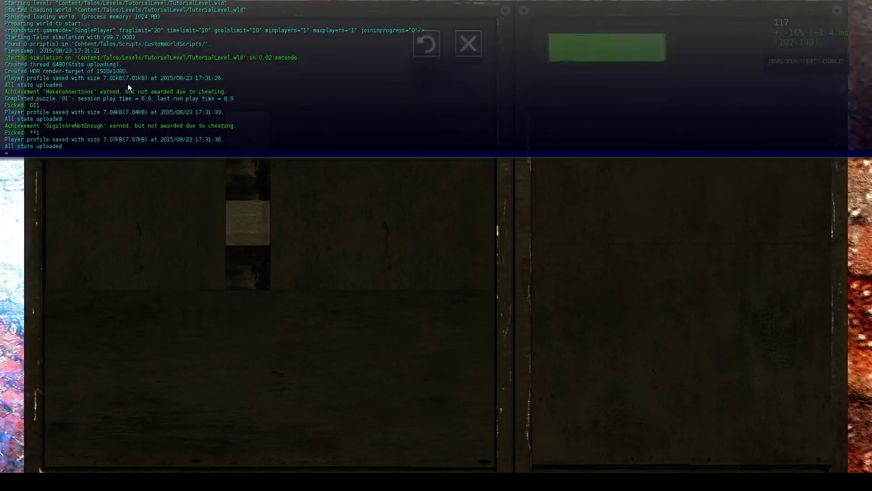
key("grave")
left_click(563, 55)
right_click(293, 206)
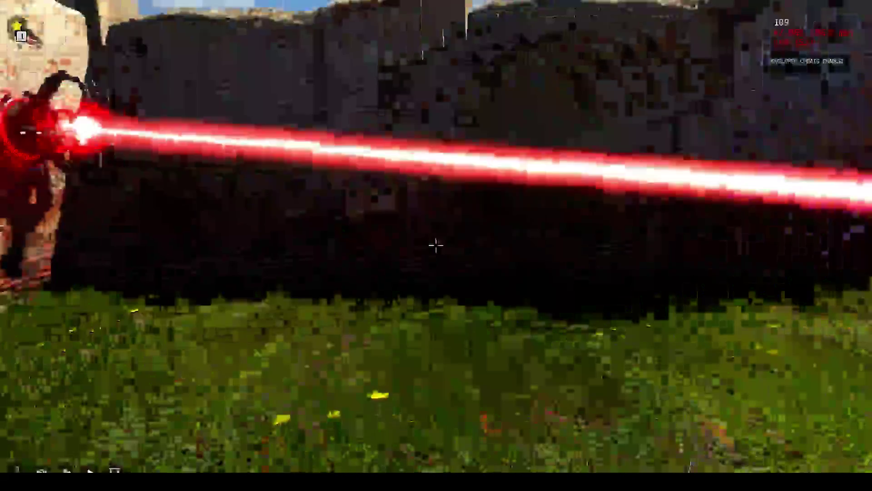
key("Escape")
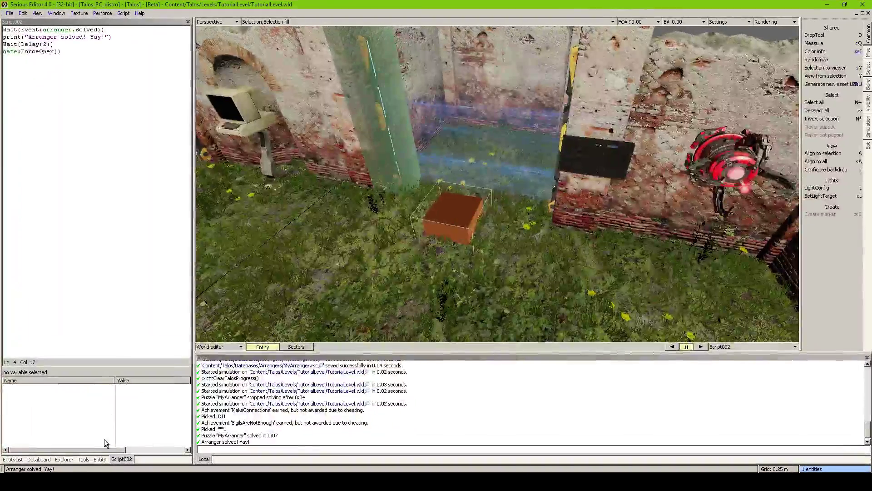
Review the Script entity's properties, including Auto run, and save the tutorial level
left_click(100, 460)
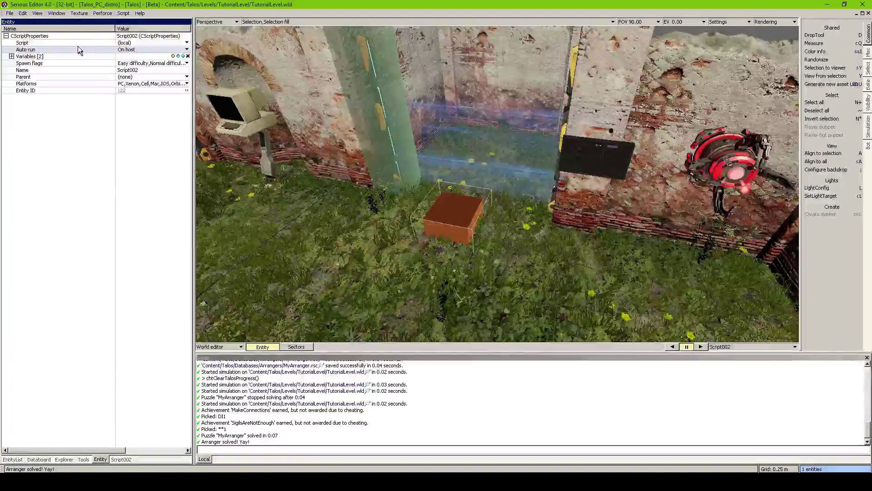
left_click(441, 205)
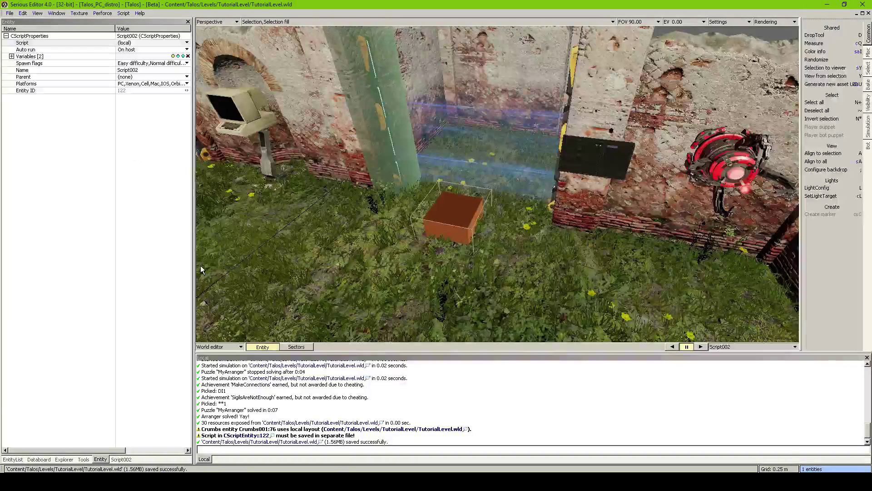
left_click(319, 431)
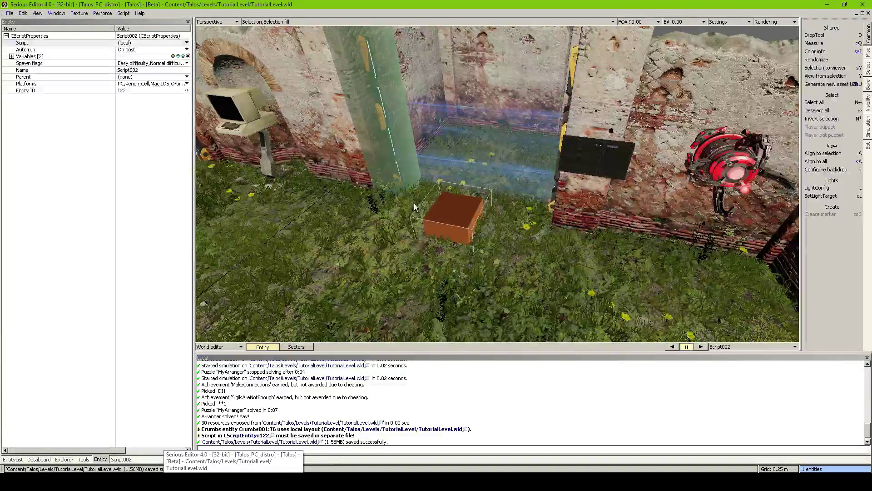
middle_click_drag(441, 208, 409, 318)
scroll(472, 191, "up", 6)
middle_click_drag(497, 183, 482, 146)
right_click_drag(427, 332, 441, 208)
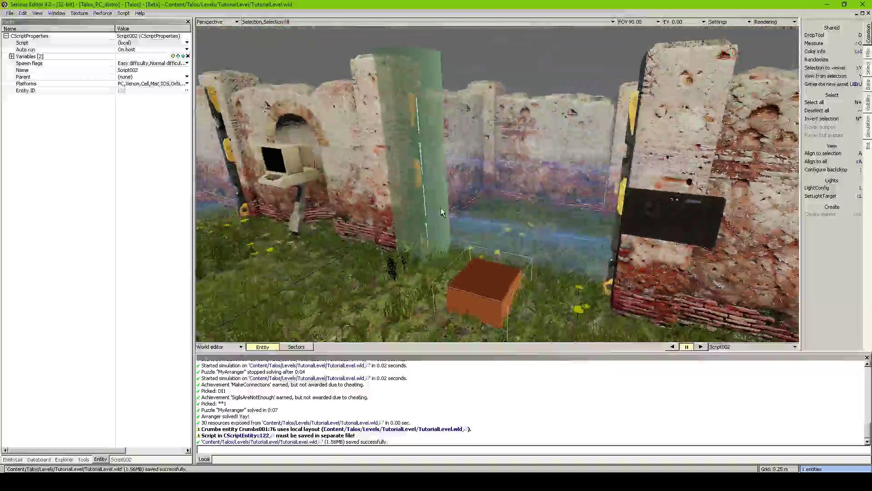